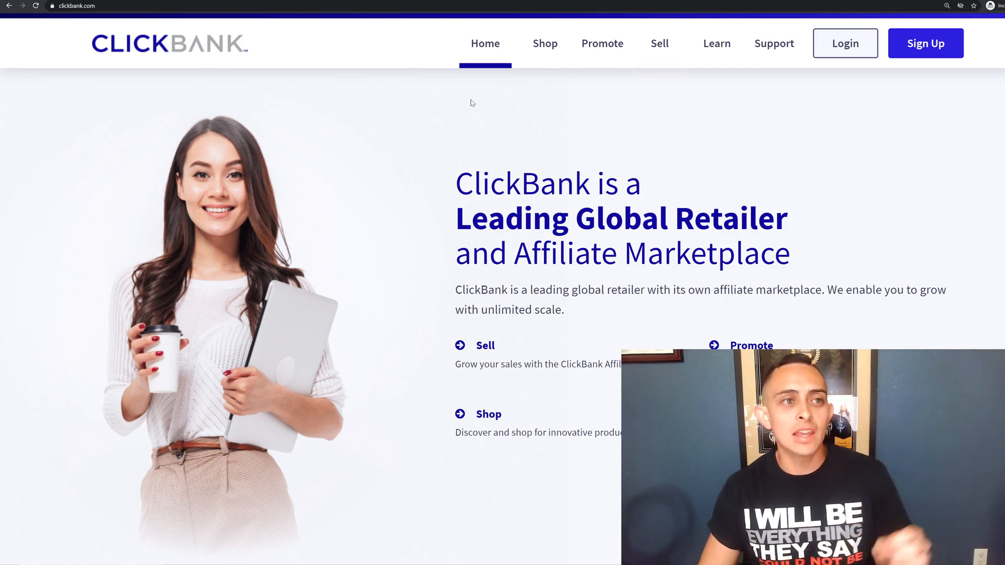
Open the ClickBank sign-up page and look over the fields of the registration form
click(921, 44)
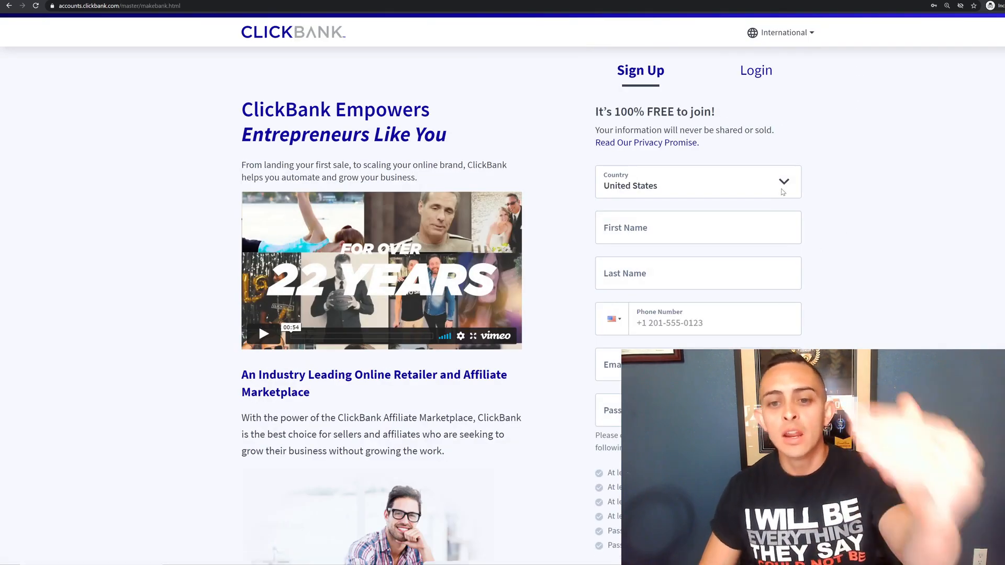
scroll(783, 193, down, 2)
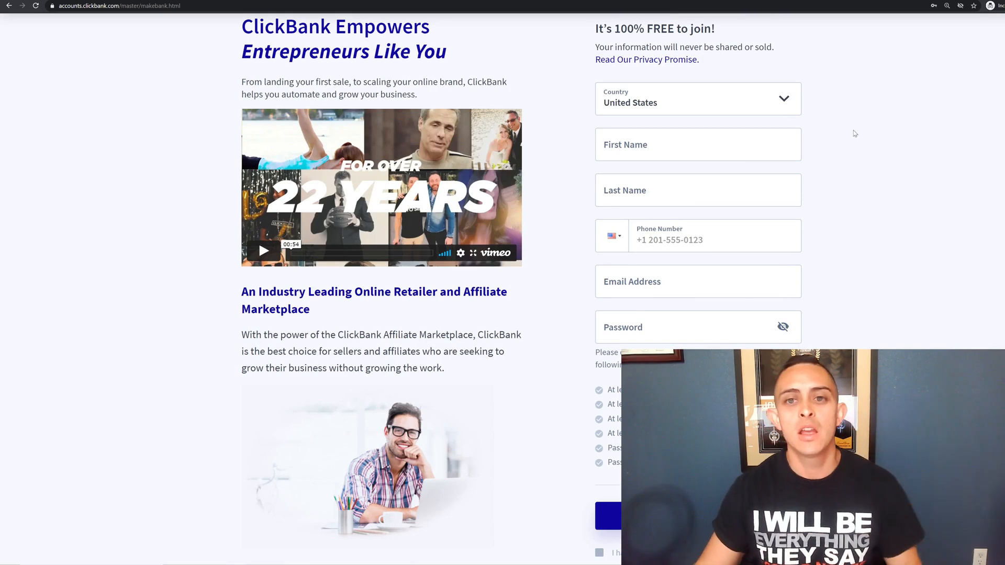
scroll(869, 163, up, 2)
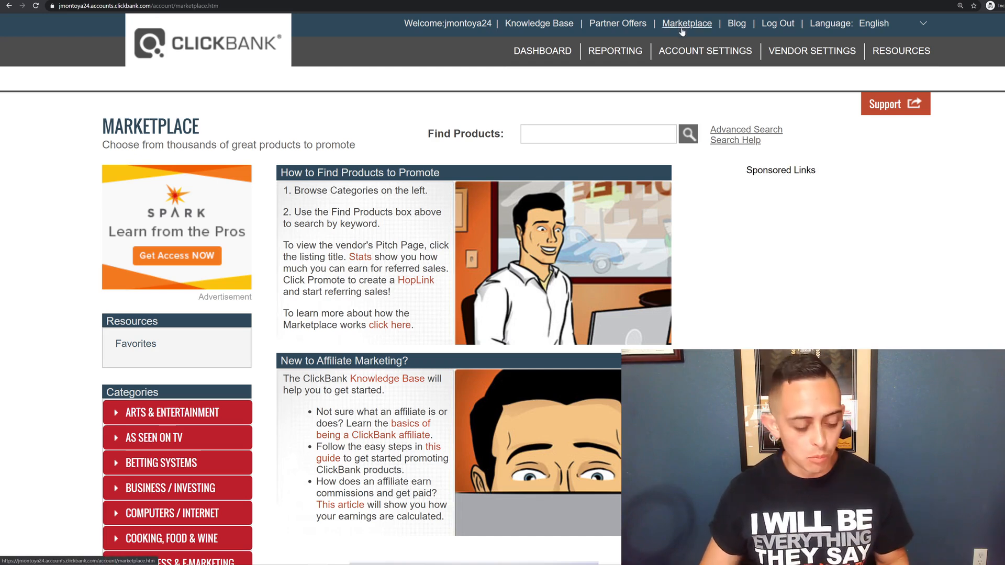
Examine the list of product categories in the ClickBank marketplace, from Arts & Entertainment down to Reference
key(ctrl+plus)
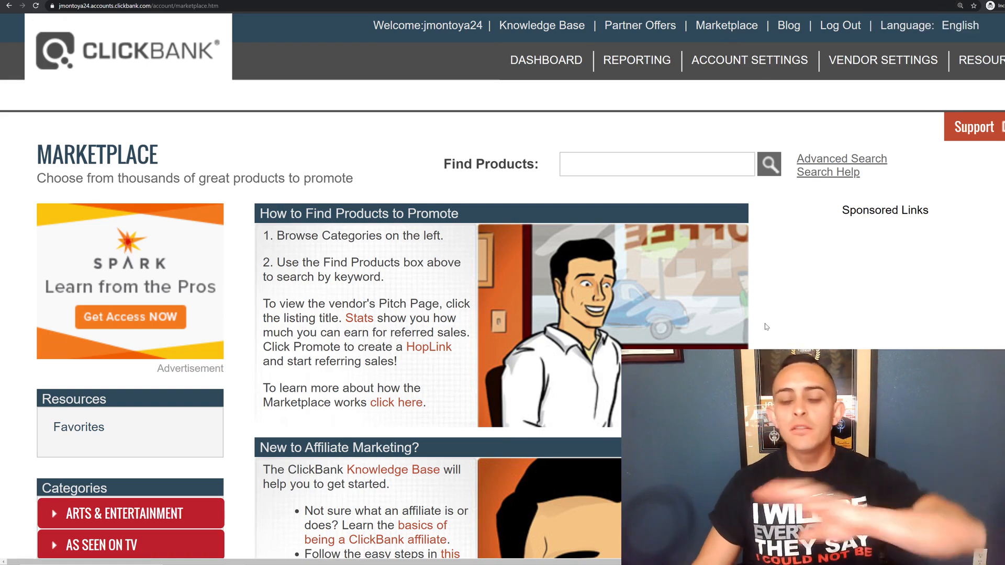
scroll(139, 280, down, 5)
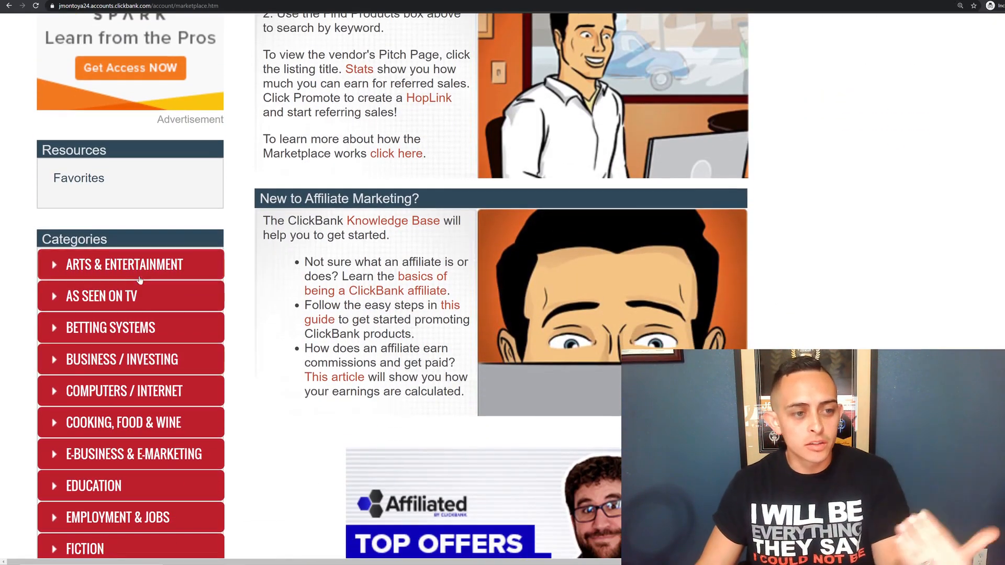
scroll(140, 280, down, 2)
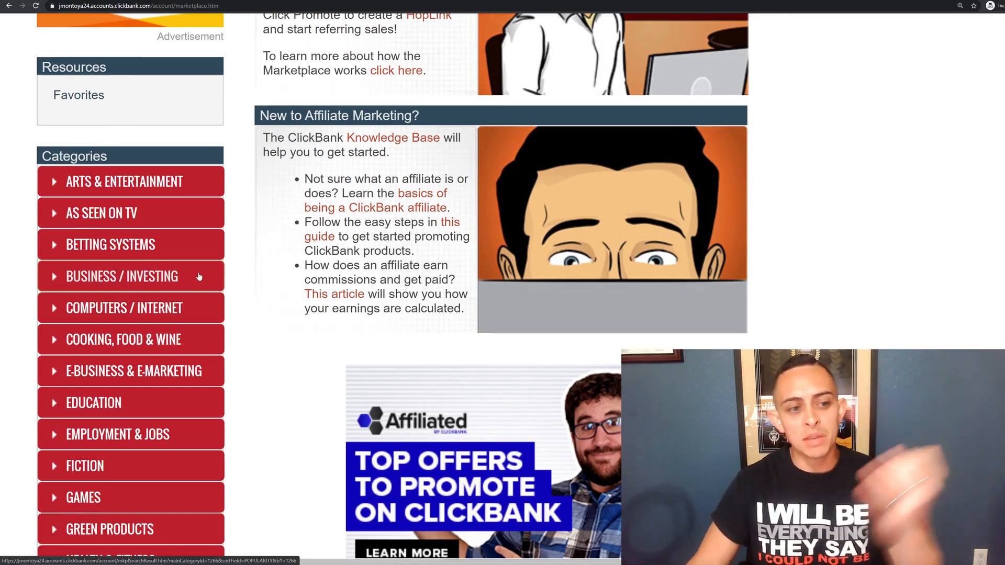
scroll(198, 277, down, 1)
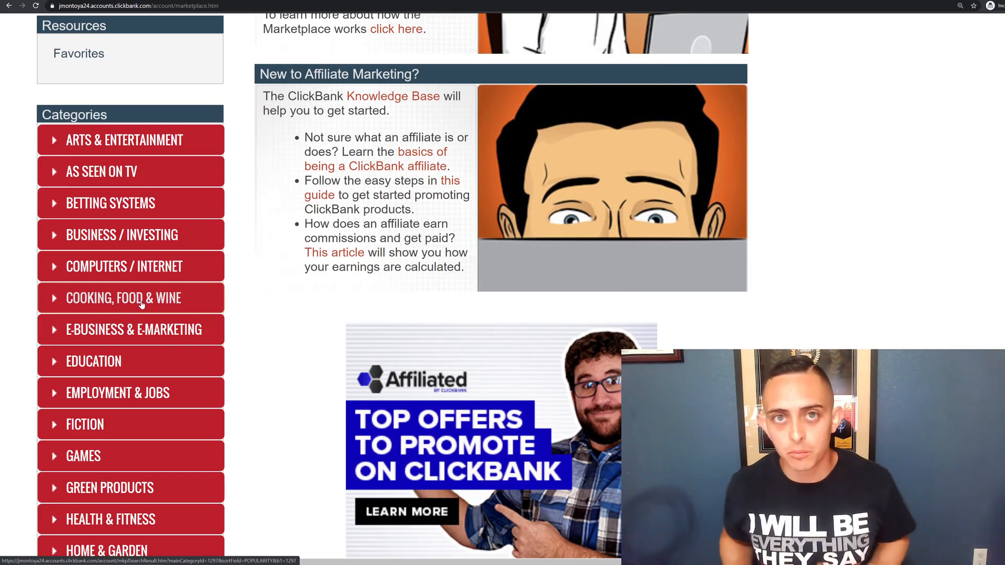
scroll(134, 295, down, 3)
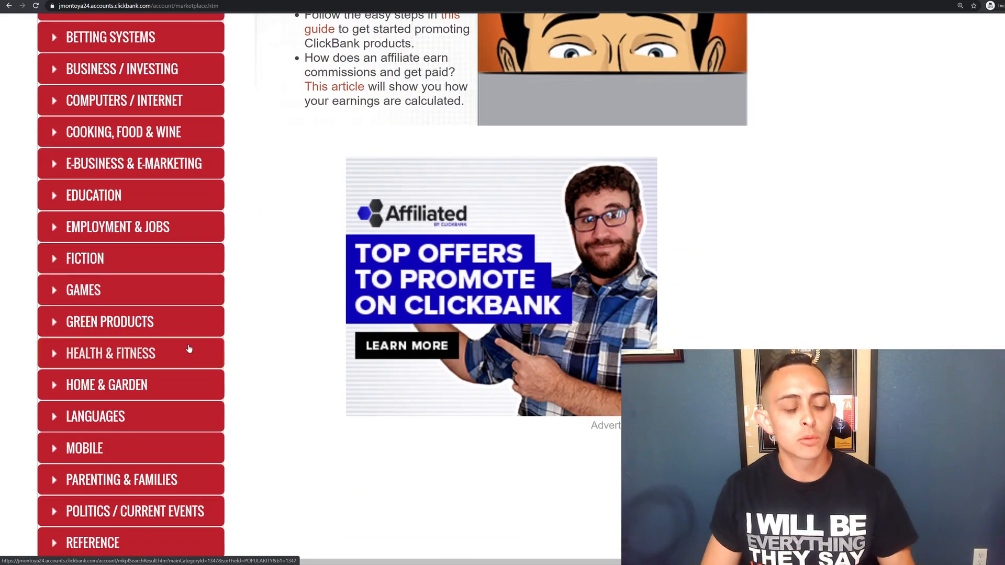
key(ctrl+plus)
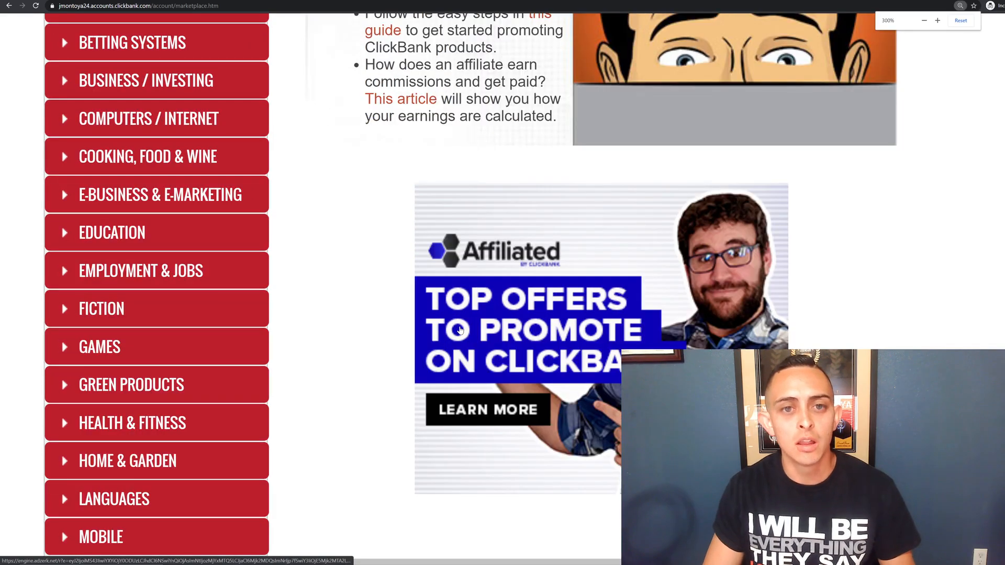
key(ctrl+minus)
key(ctrl+minus)
scroll(643, 302, up, 5)
scroll(643, 302, up, 3)
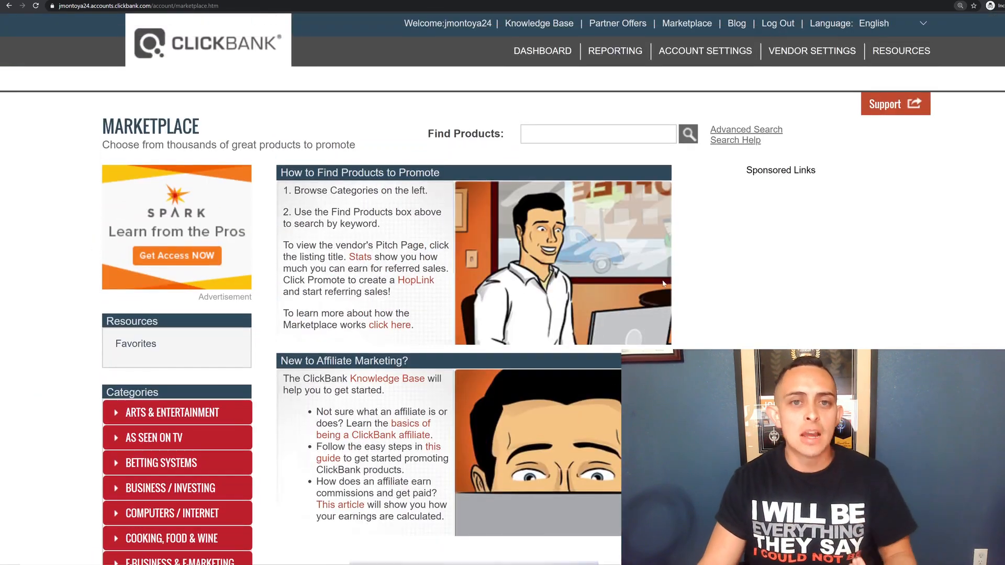
Search the marketplace for products matching "cat training"
click(544, 134)
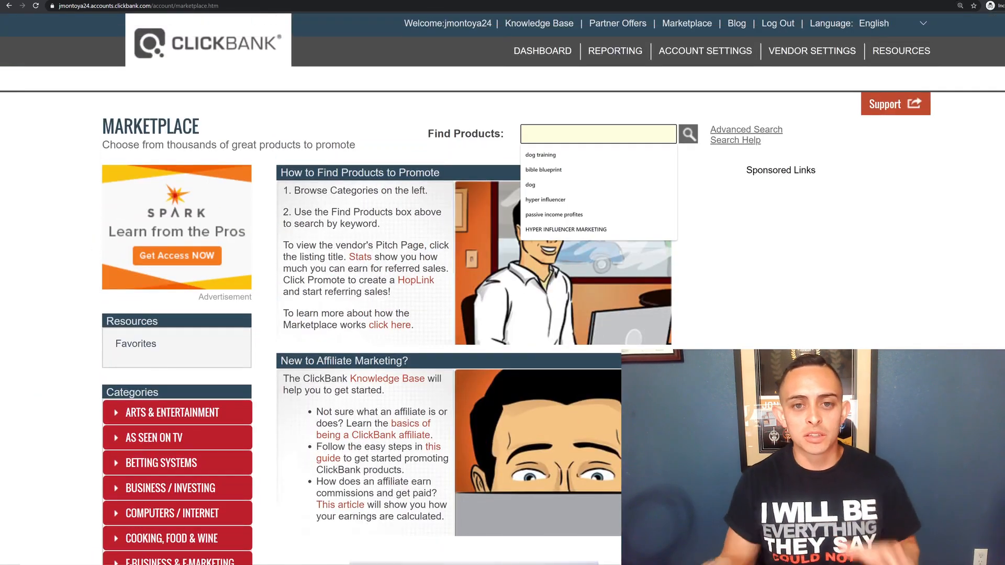
text(ca)
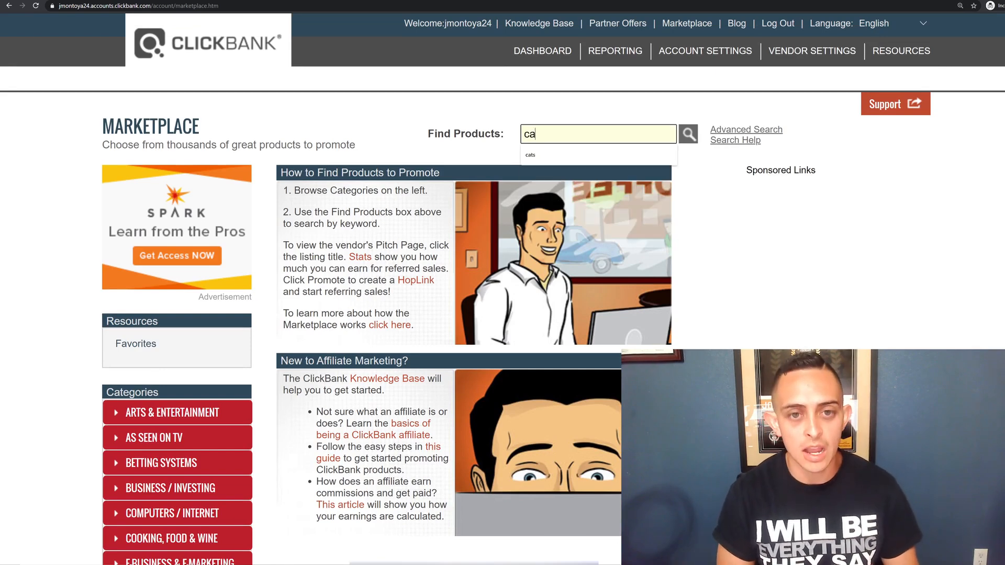
text(t training)
key(Return)
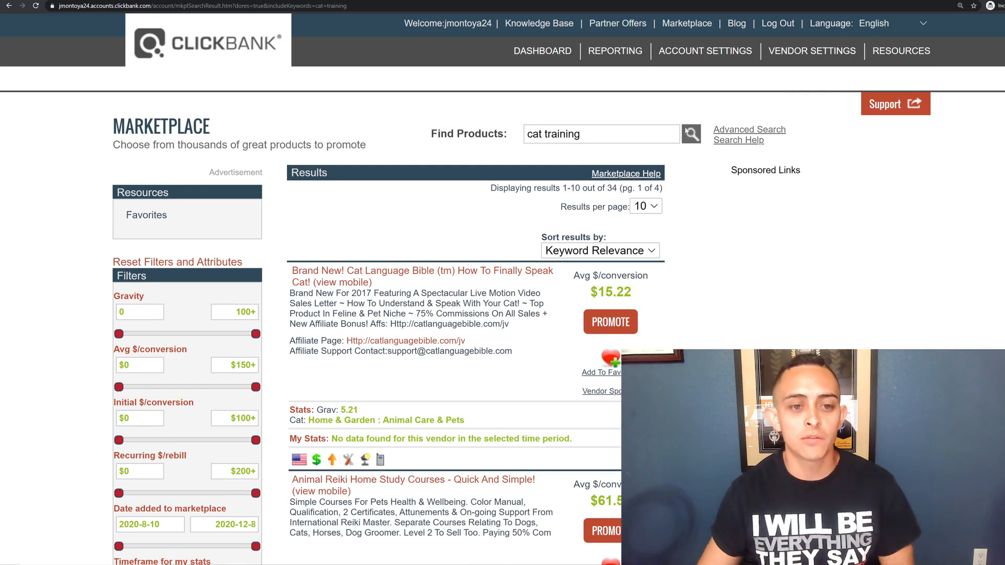
Review the cat training offers in the search results, comparing their average earnings per conversion and gravity stats
scroll(710, 264, down, 3)
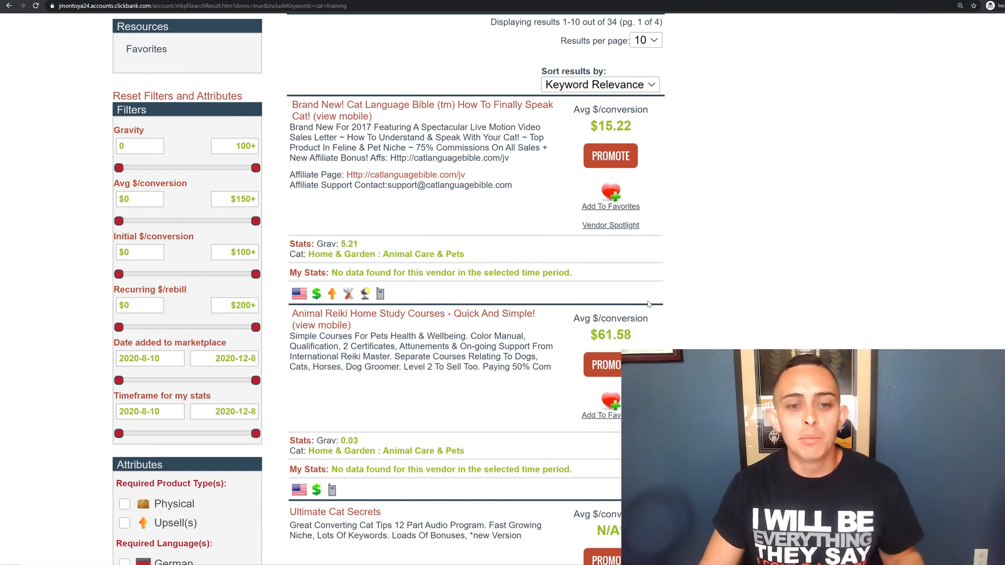
scroll(641, 314, down, 2)
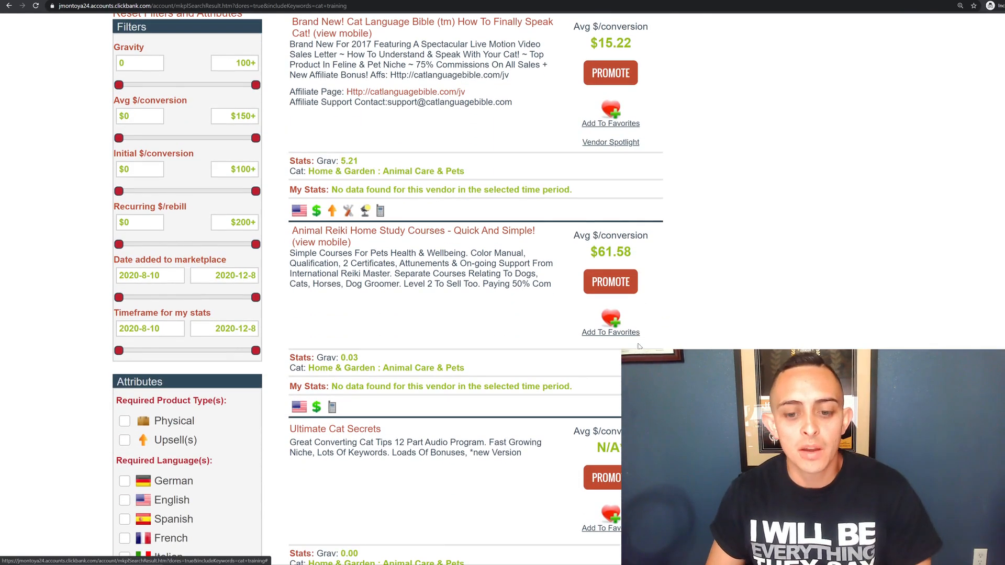
scroll(639, 346, down, 1)
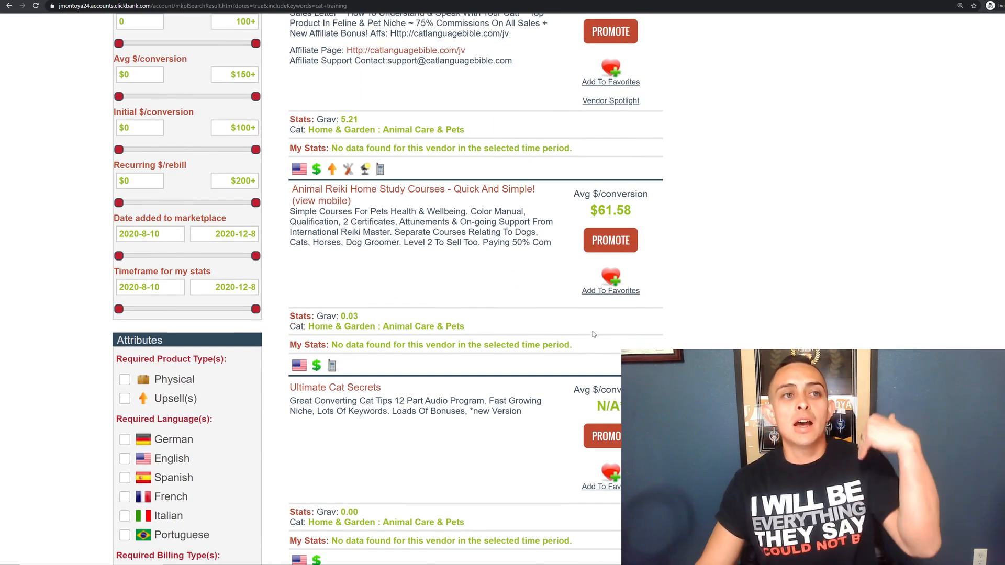
scroll(602, 335, down, 6)
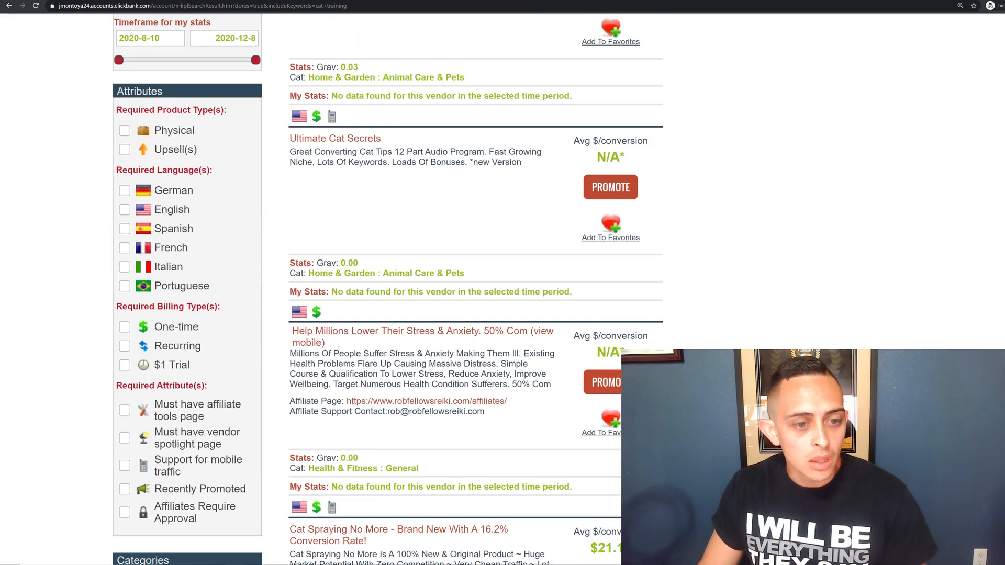
scroll(555, 302, down, 5)
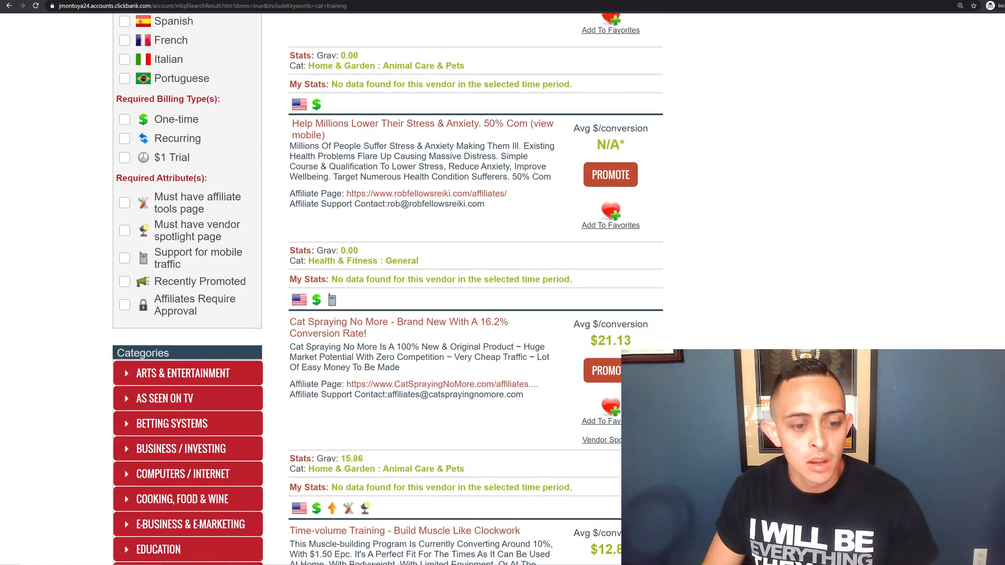
scroll(471, 283, up, 17)
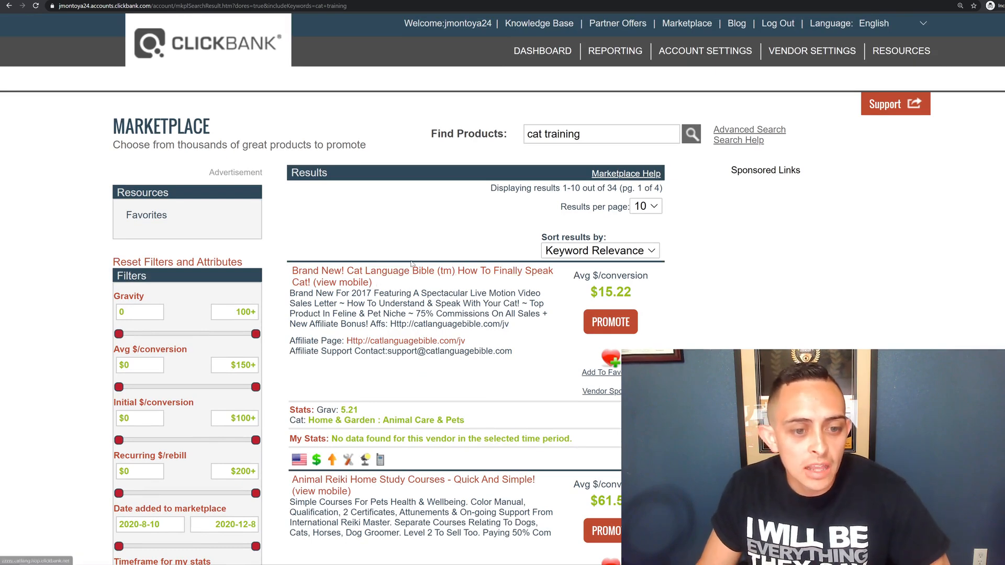
scroll(612, 285, down, 1)
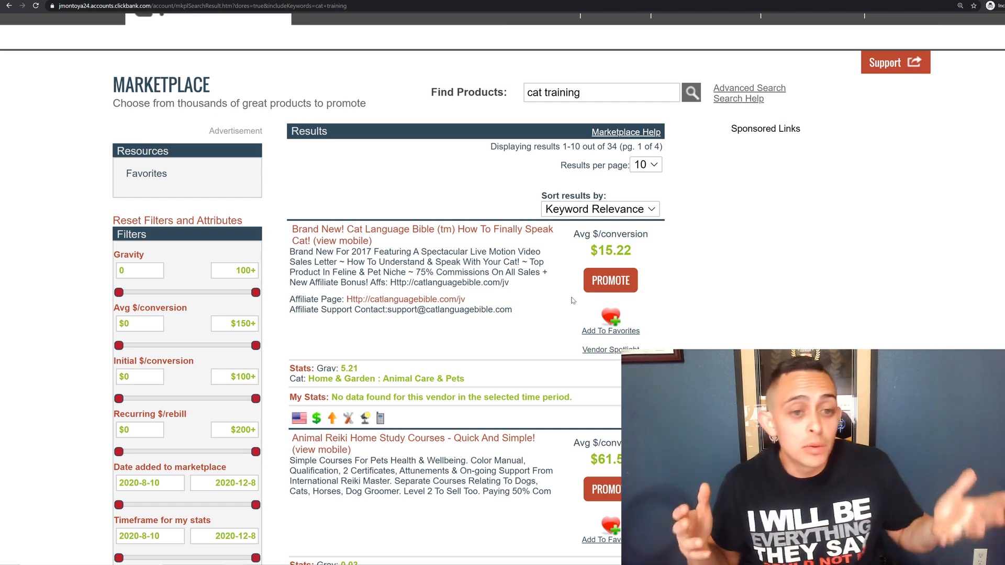
Open the Cat Language Bible sales page, dismiss its discount offer, read through to the order link, and close the page
click(332, 235)
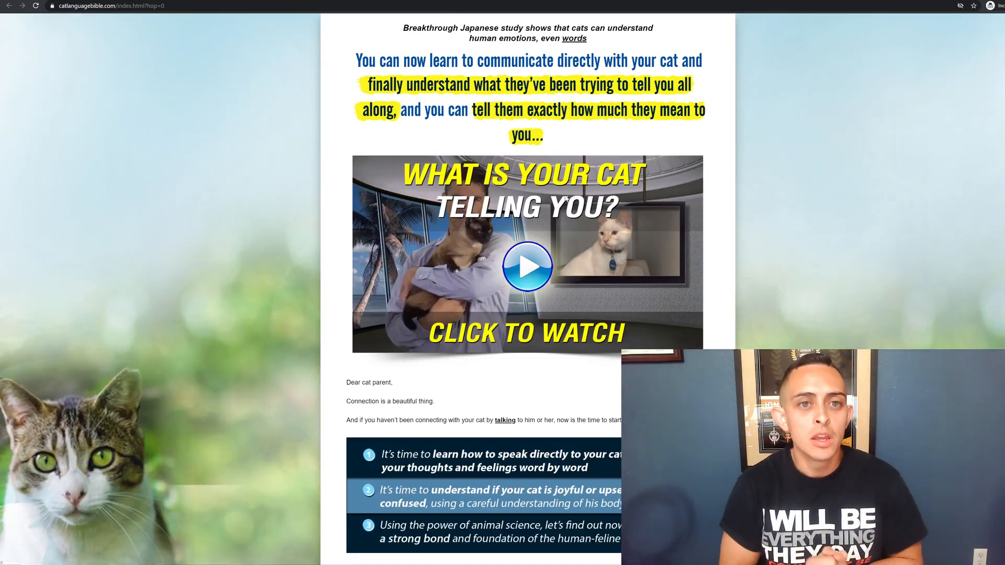
key(ctrl+plus)
key(ctrl+plus)
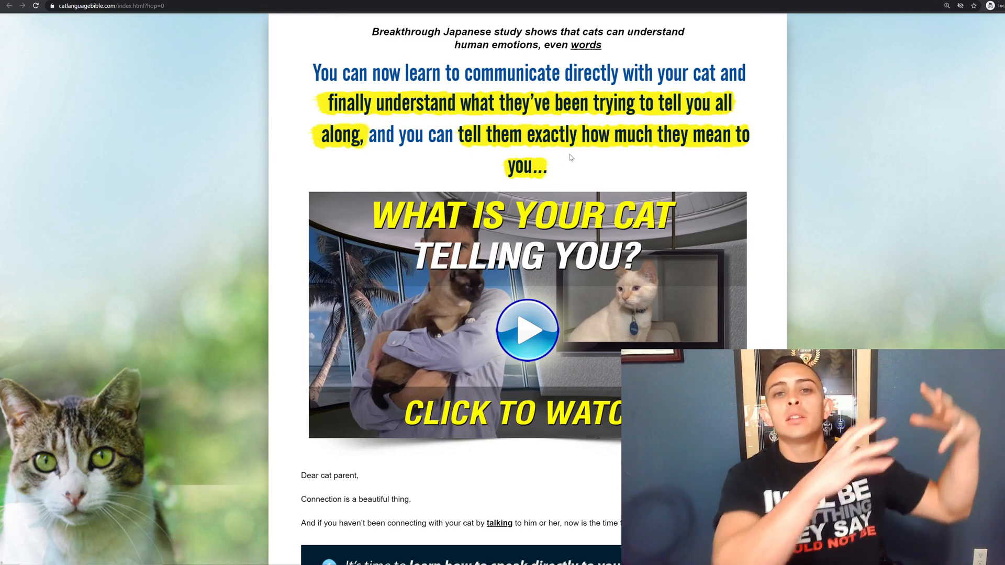
scroll(691, 116, down, 5)
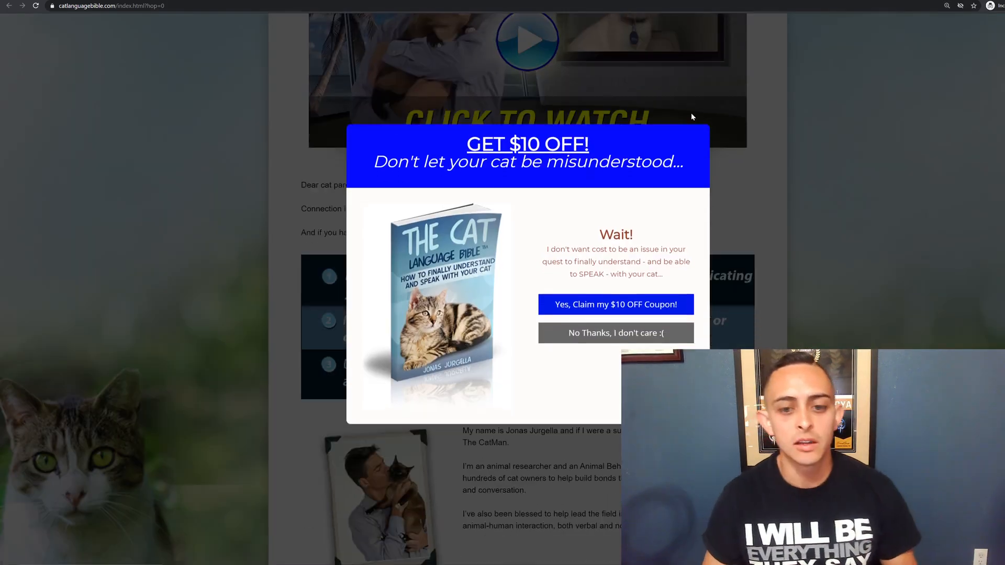
key(Escape)
scroll(528, 235, down, 20)
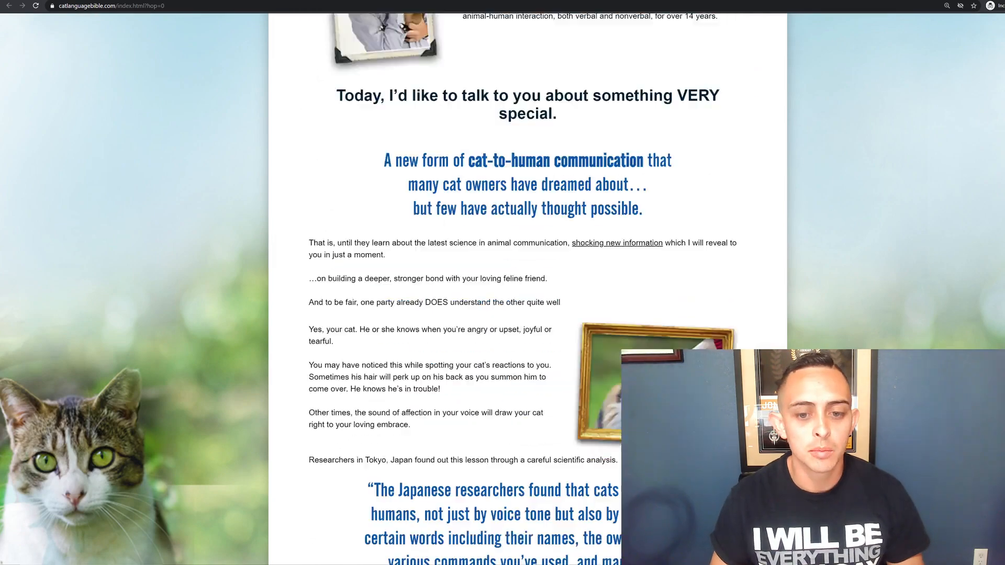
scroll(782, 209, down, 1)
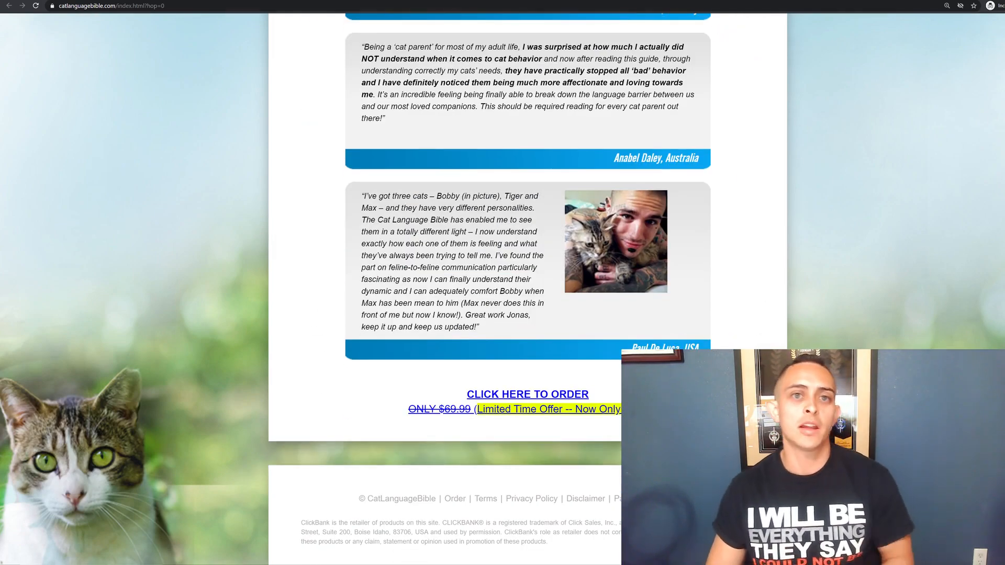
key(ctrl+w)
Generate a HopLink for promoting the Cat Language Bible without a tracking ID, and select the whole encrypted link
scroll(586, 294, down, 1)
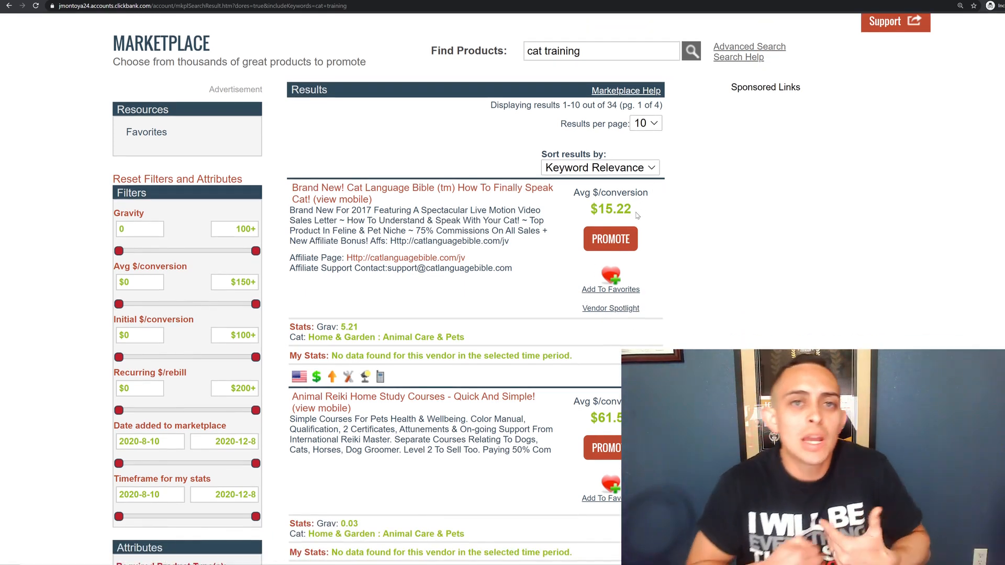
click(613, 236)
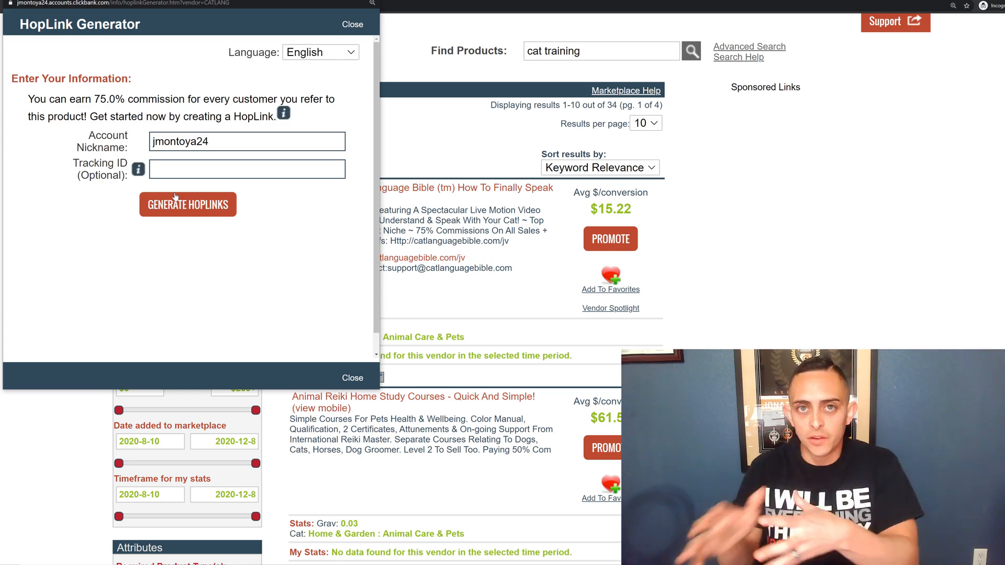
click(157, 201)
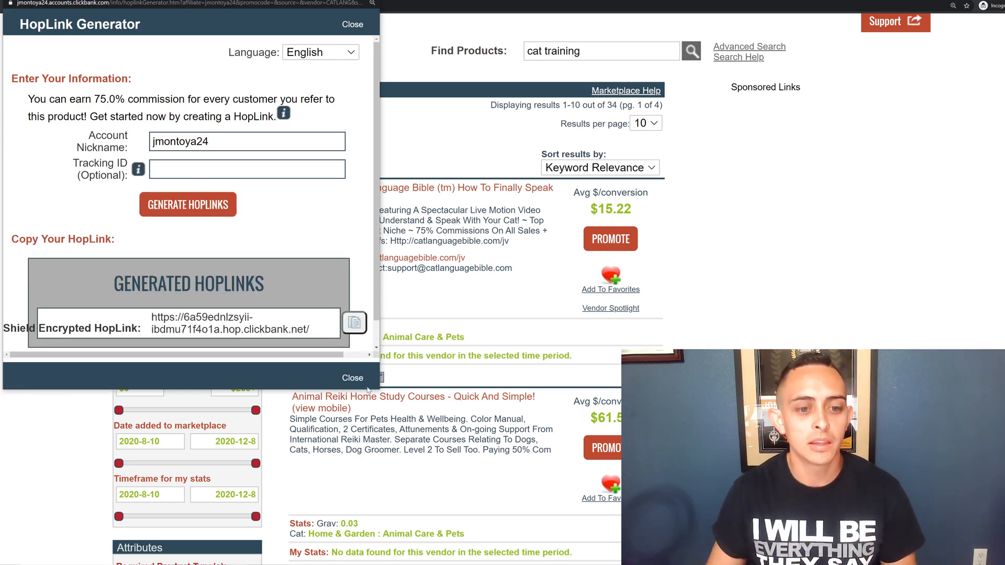
drag(418, 409, 246, 318)
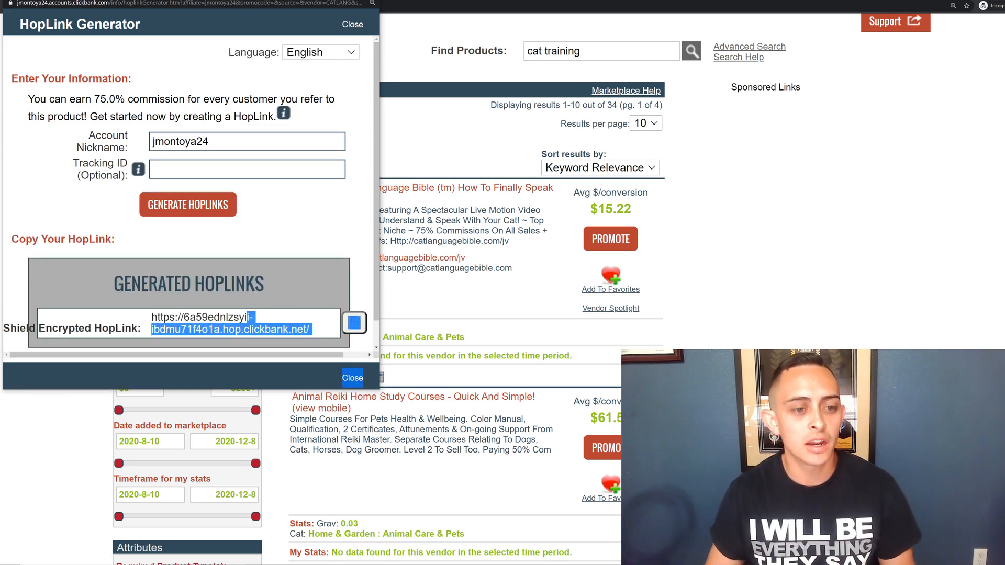
click(245, 318)
triple_click(242, 318)
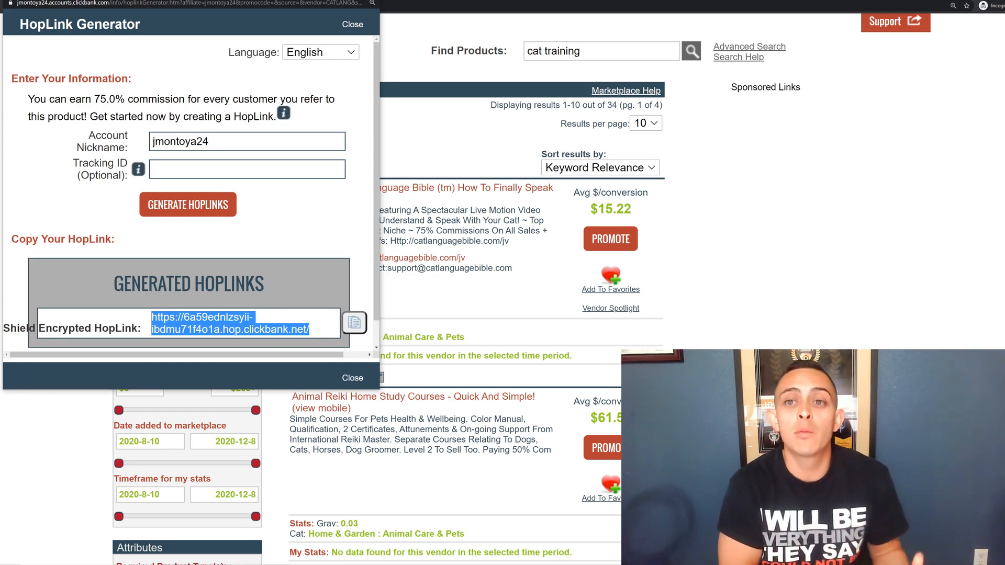
Leave the HopLink and advance the Google Slides presentation to "Step 2: SET UP A TIKTOK ACCOUNT"
key(Escape)
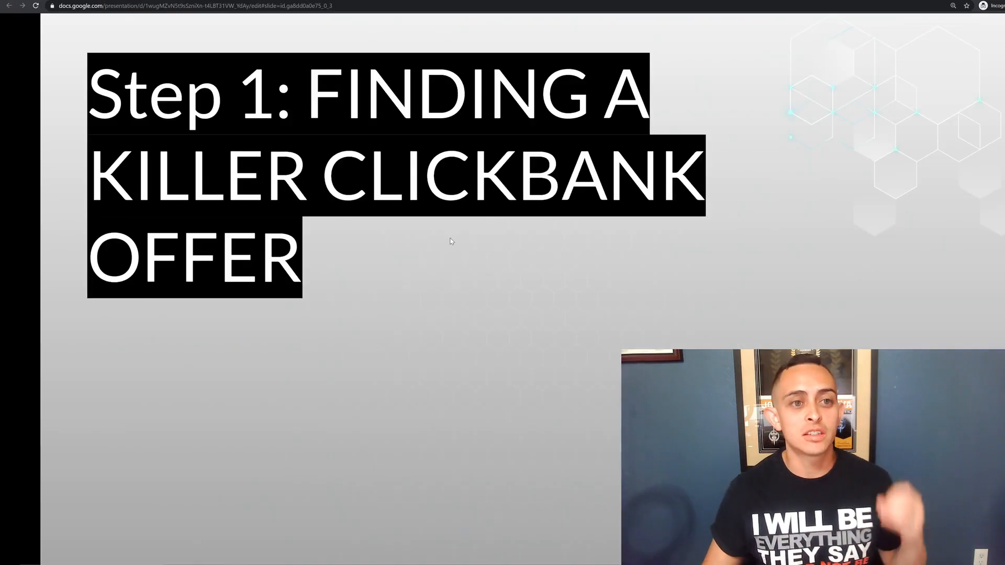
key(Right)
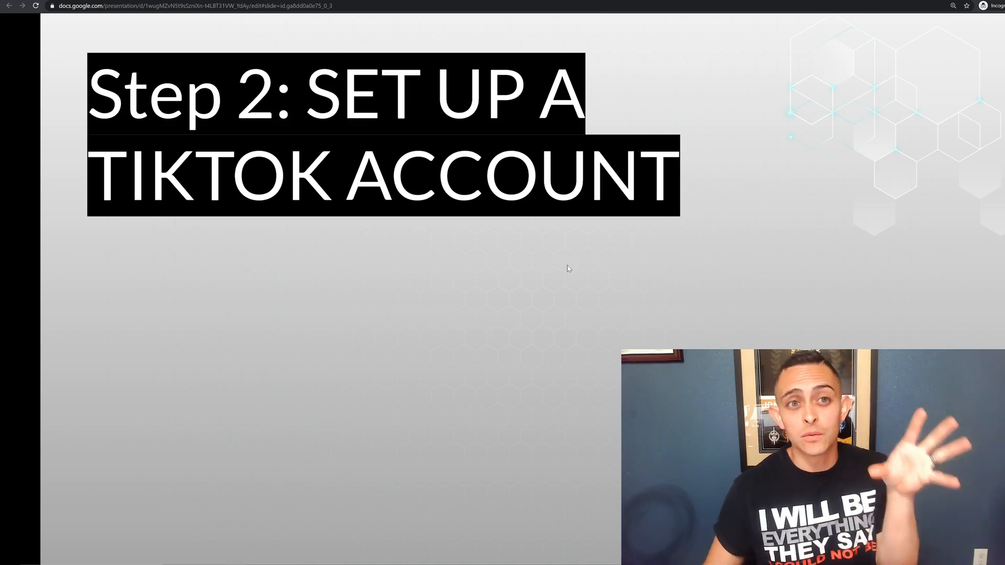
Switch to the Influencer MarketingHub TikTok statistics article and highlight the monthly minutes figure given for Facebook
click(535, 1)
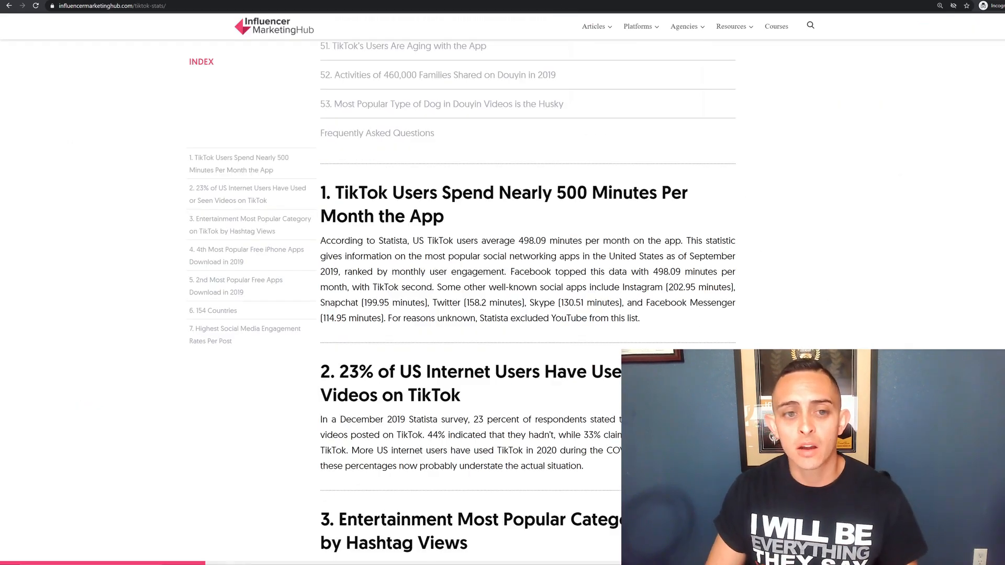
key(ctrl+plus)
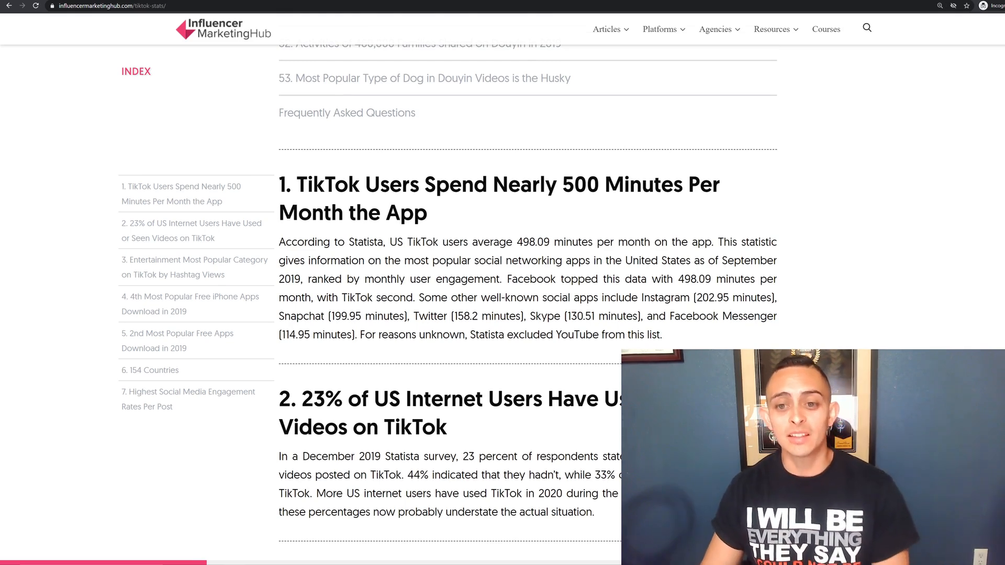
double_click(694, 280)
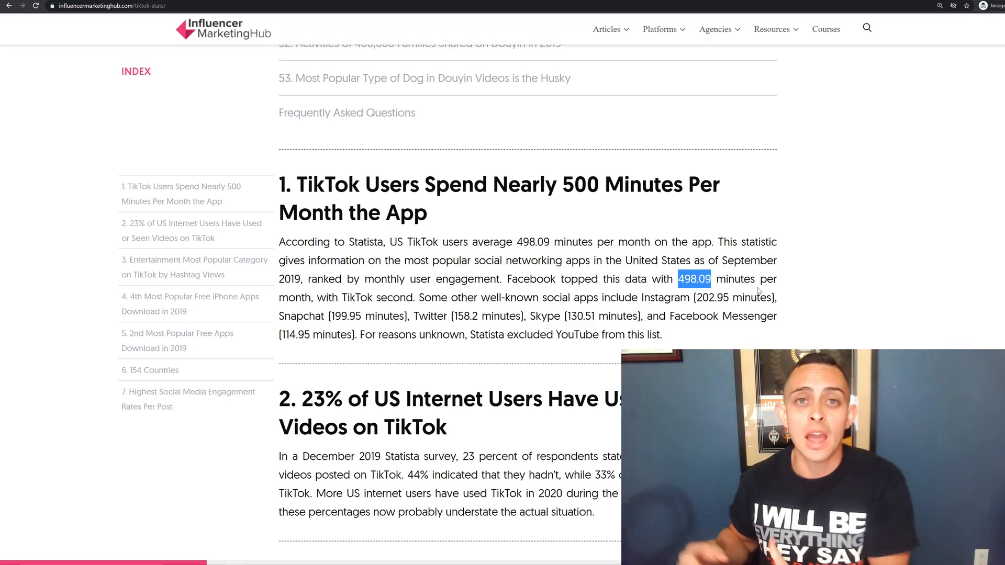
Switch to the passiveincomelifestyles TikTok profile and look through its posted videos and their view counts
scroll(758, 289, down, 1)
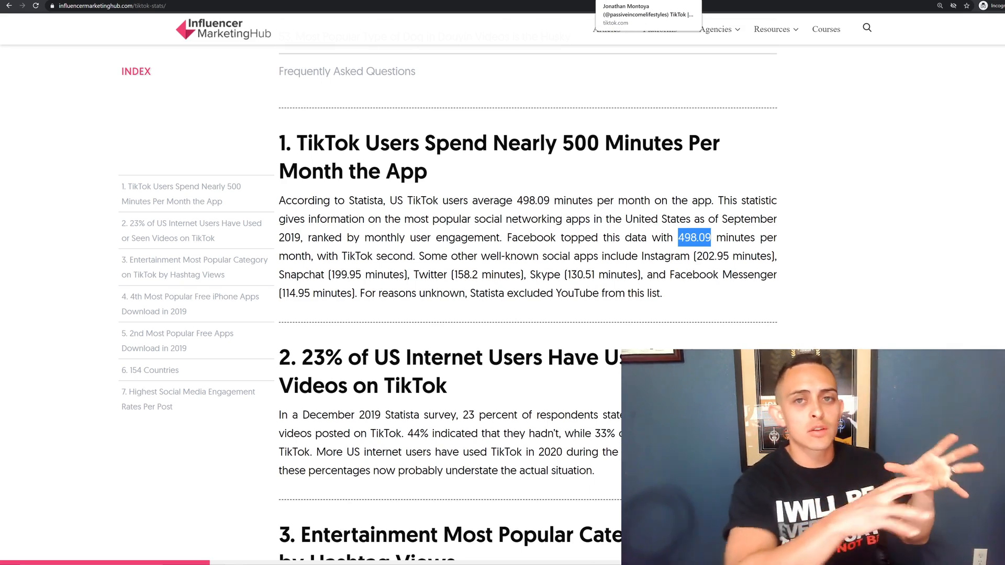
click(649, 1)
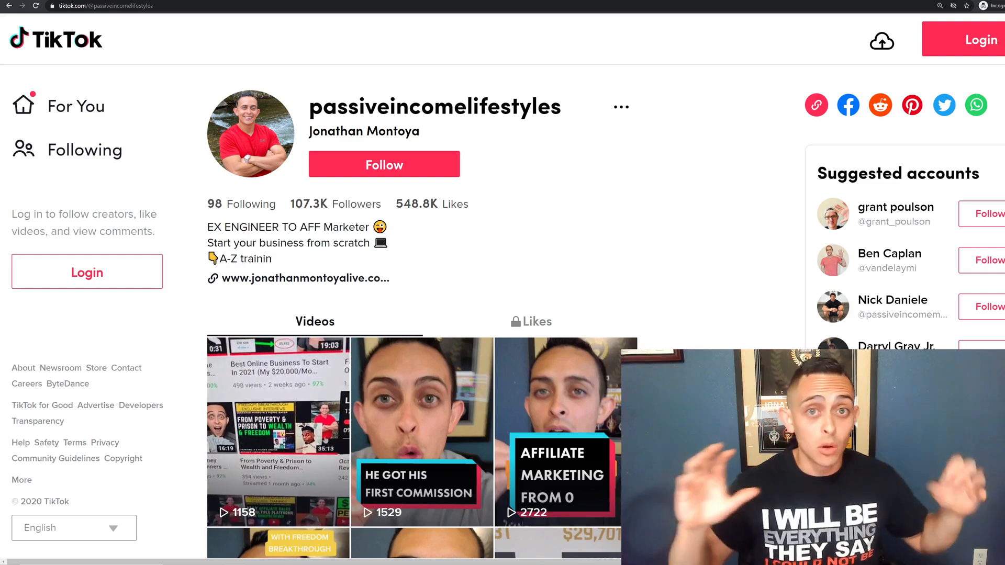
scroll(358, 266, down, 8)
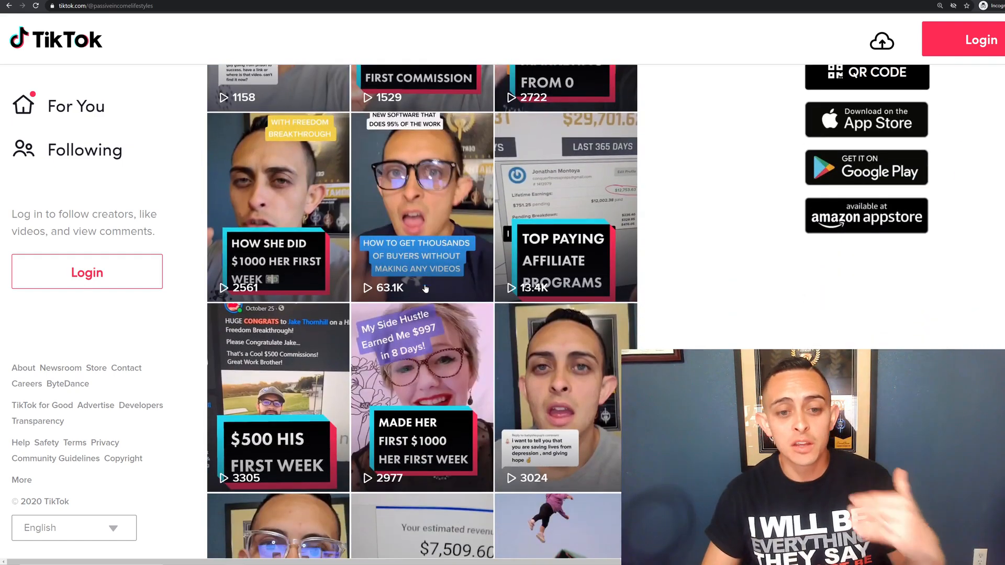
scroll(359, 265, down, 2)
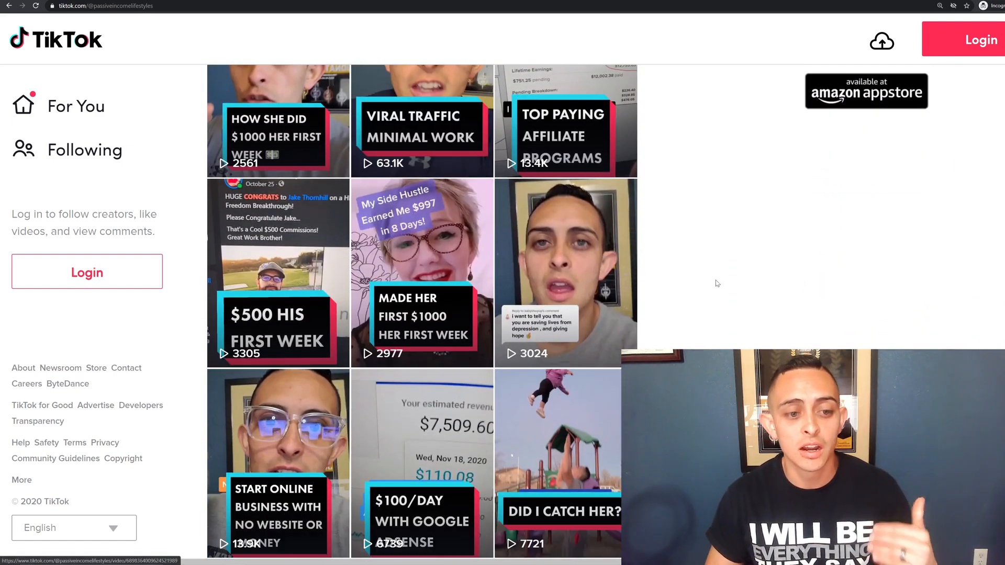
scroll(715, 281, up, 1)
scroll(696, 310, up, 8)
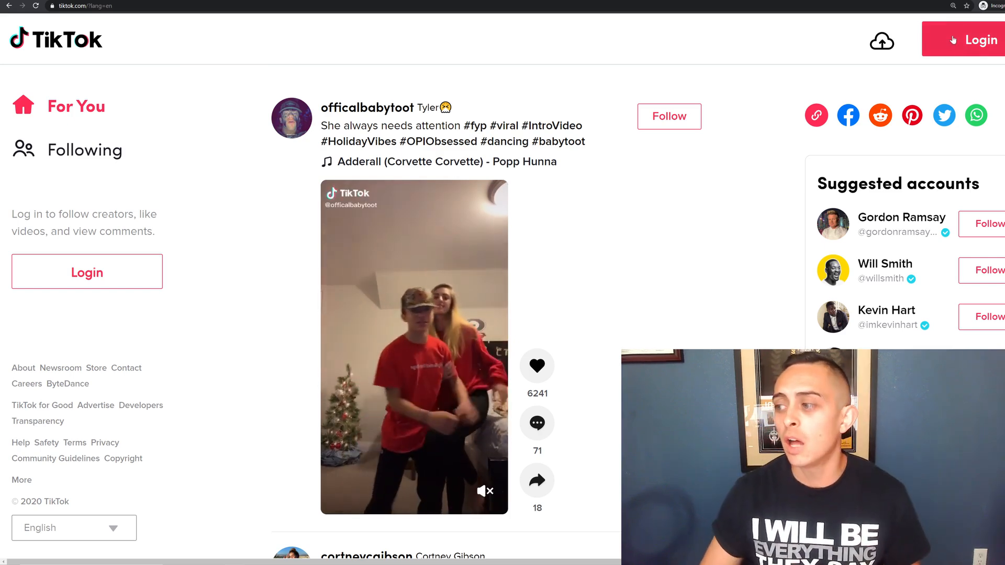
Open the TikTok account sign-up and choose to continue with Google
key(ctrl+minus)
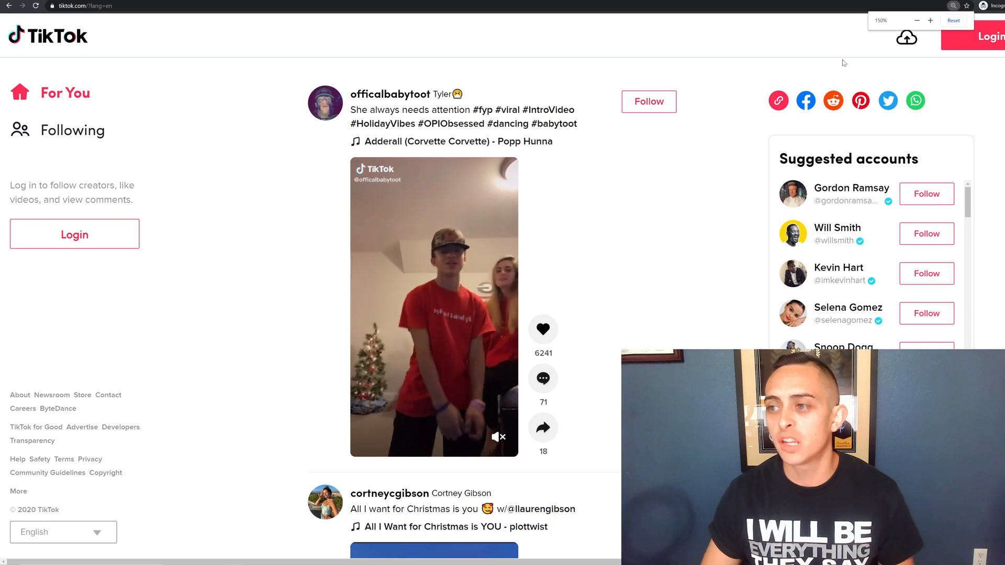
click(987, 40)
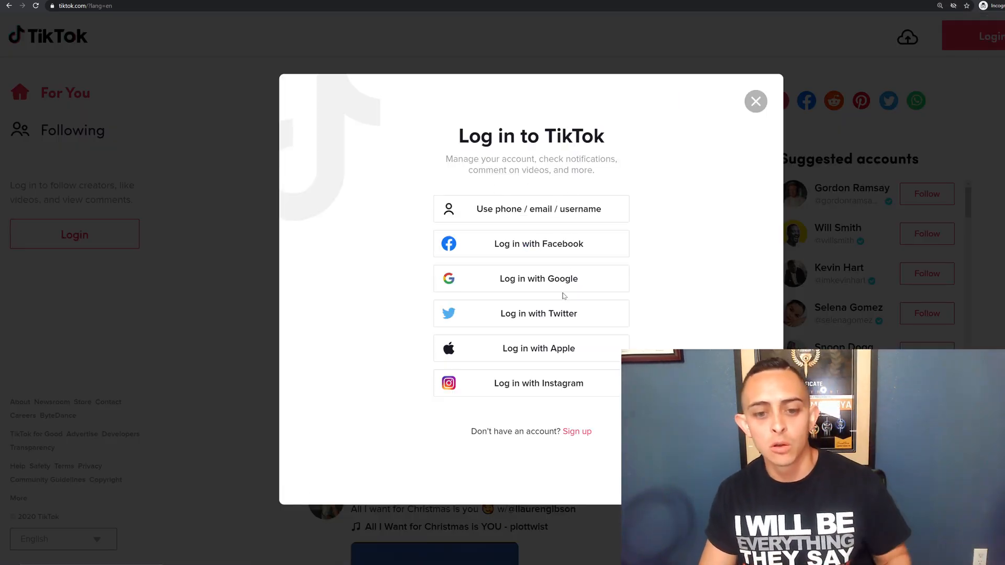
click(573, 435)
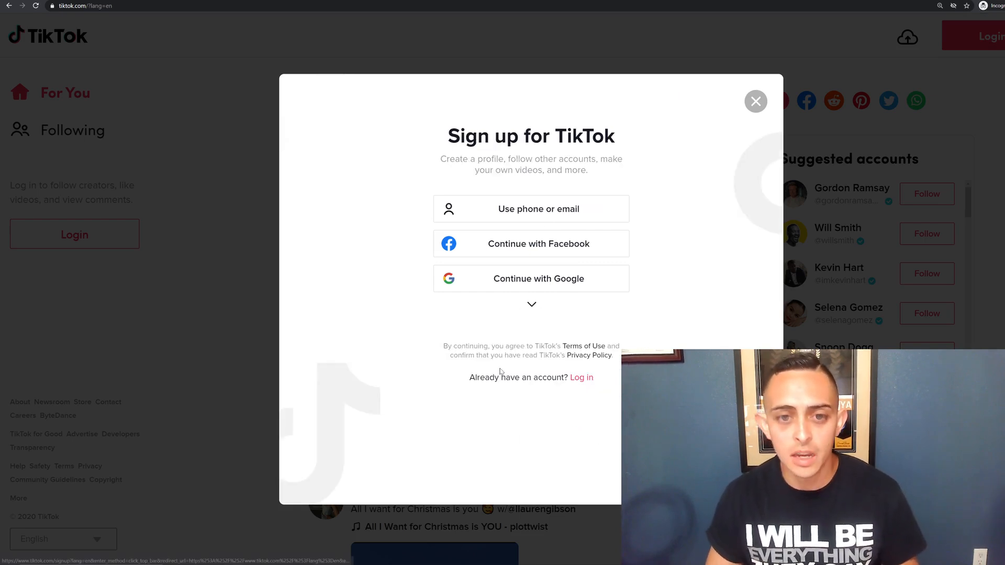
click(552, 282)
Sign in with another Google account, picking the saved affiliate e-mail address and entering the account password
scroll(514, 327, down, 3)
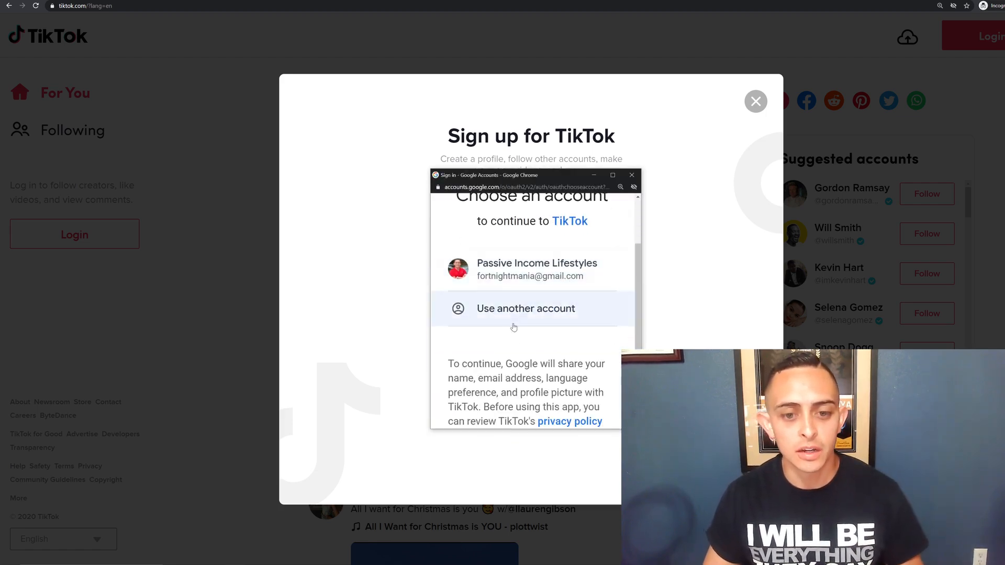
click(513, 323)
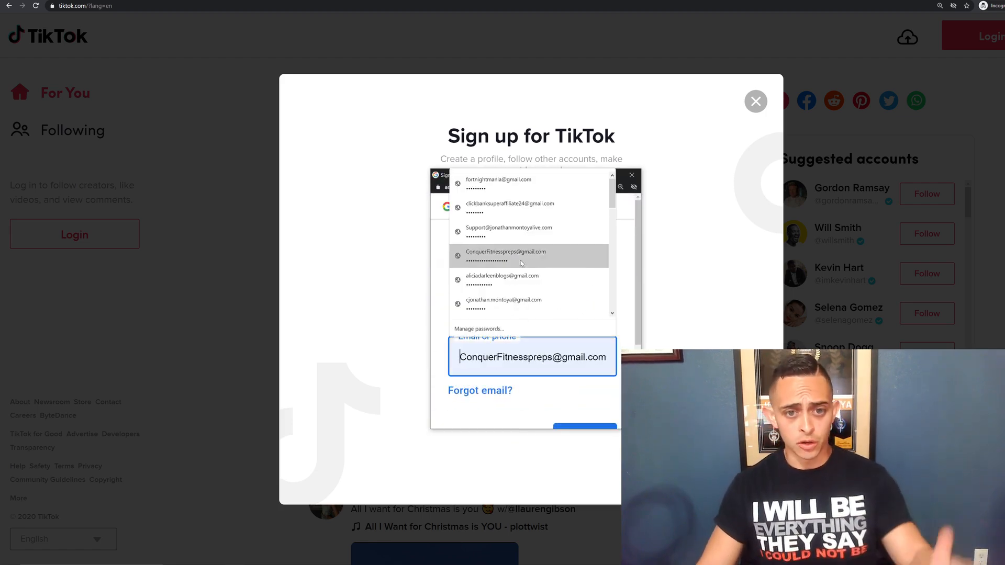
click(528, 220)
scroll(615, 411, down, 2)
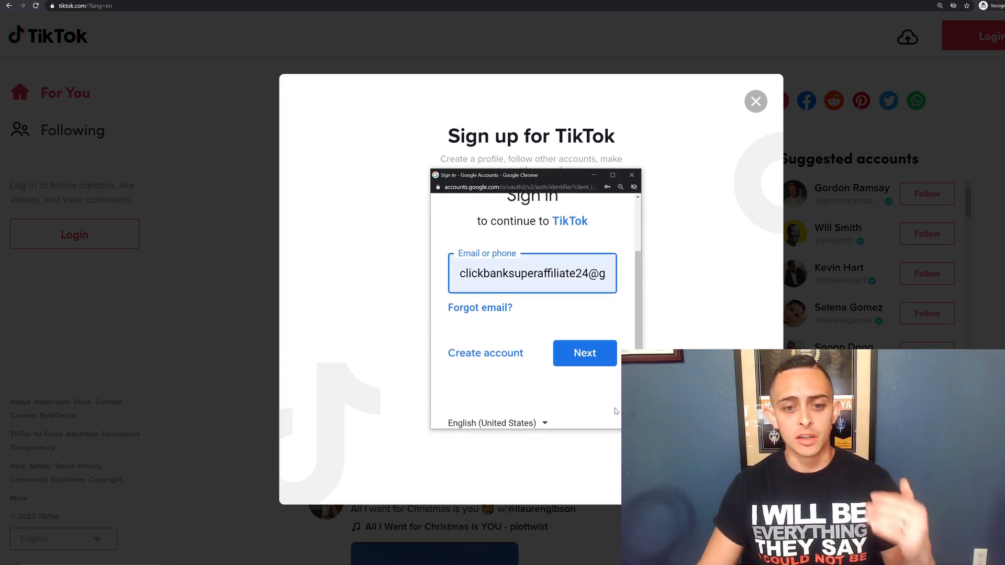
click(612, 357)
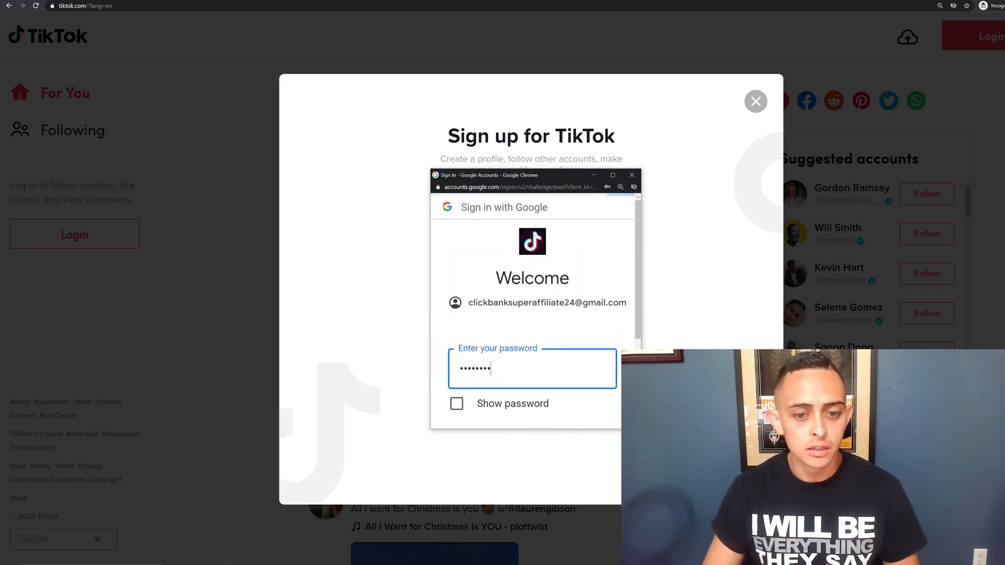
scroll(615, 361, down, 1)
click(615, 363)
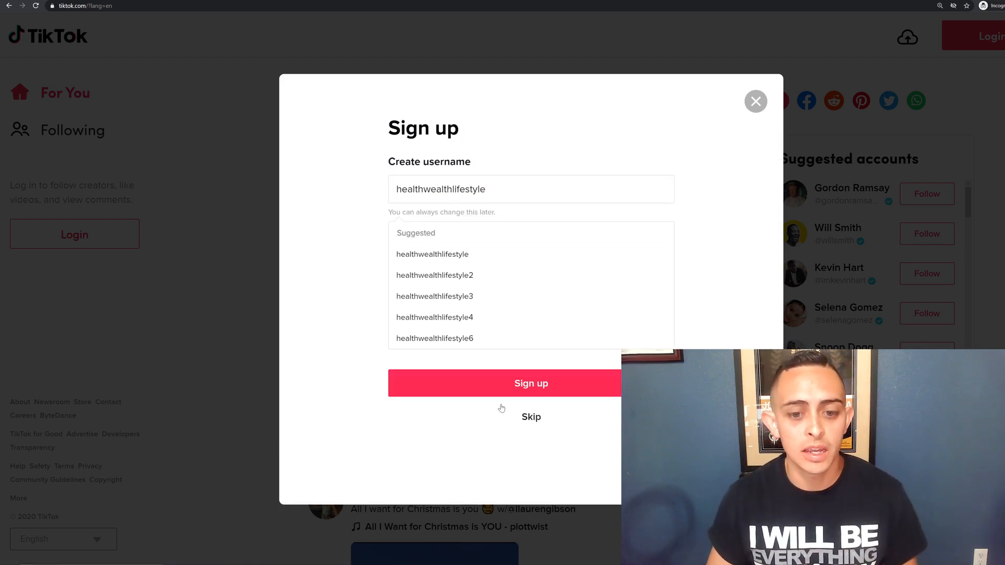
Complete the TikTok sign-up with the username healthwealthlifestyle, and highlight that username on the new account's profile page
click(545, 388)
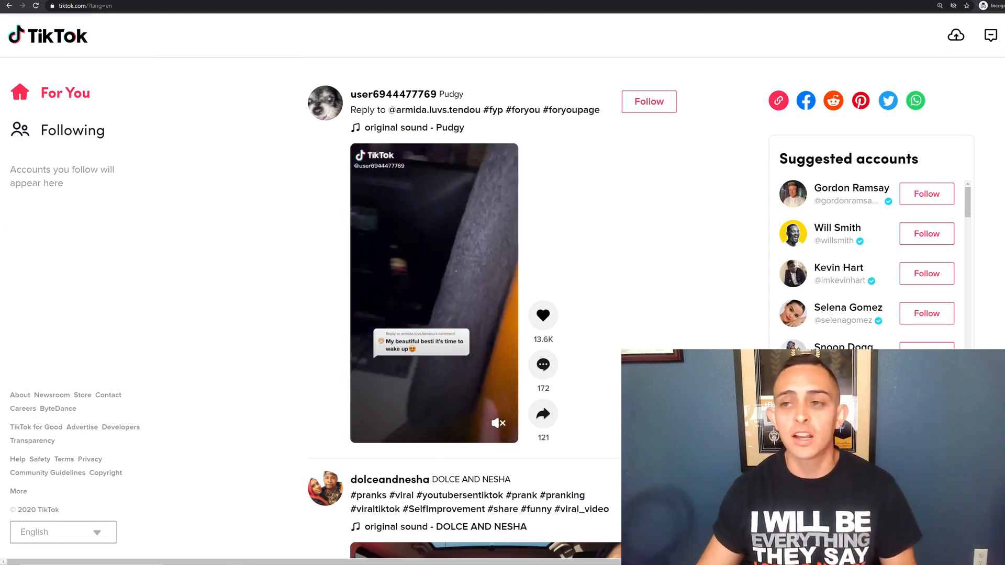
click(979, 72)
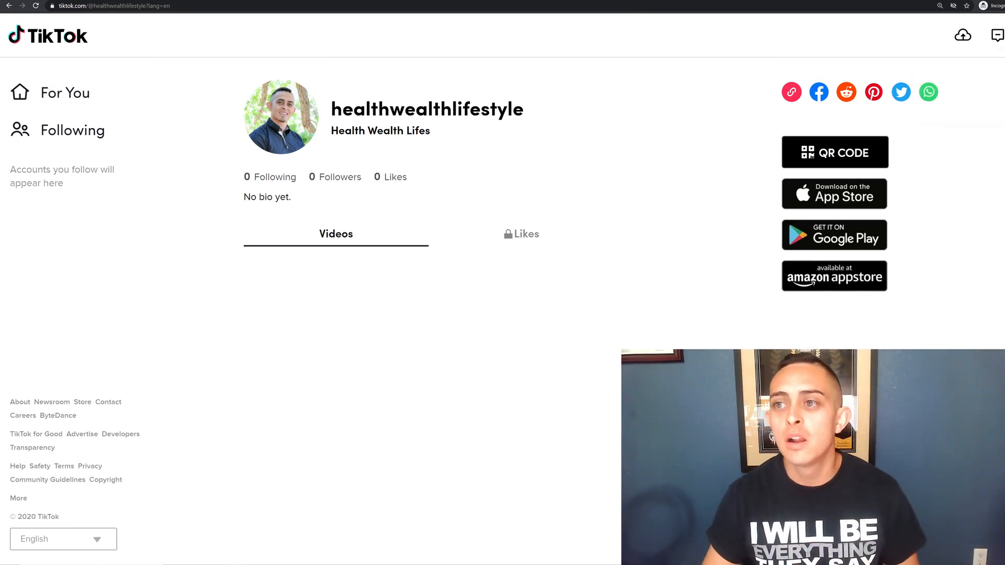
drag(568, 115, 314, 108)
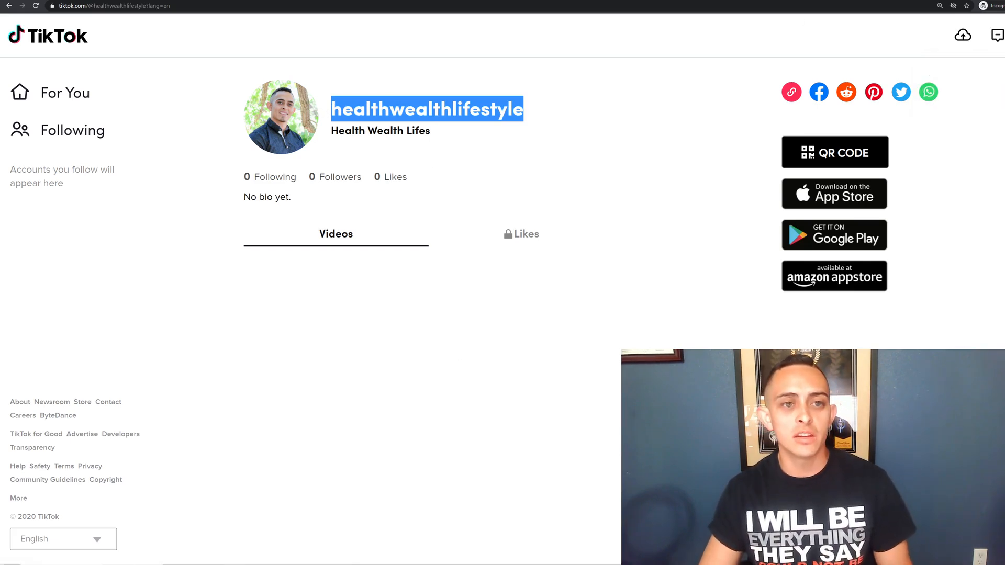
drag(329, 108, 614, 128)
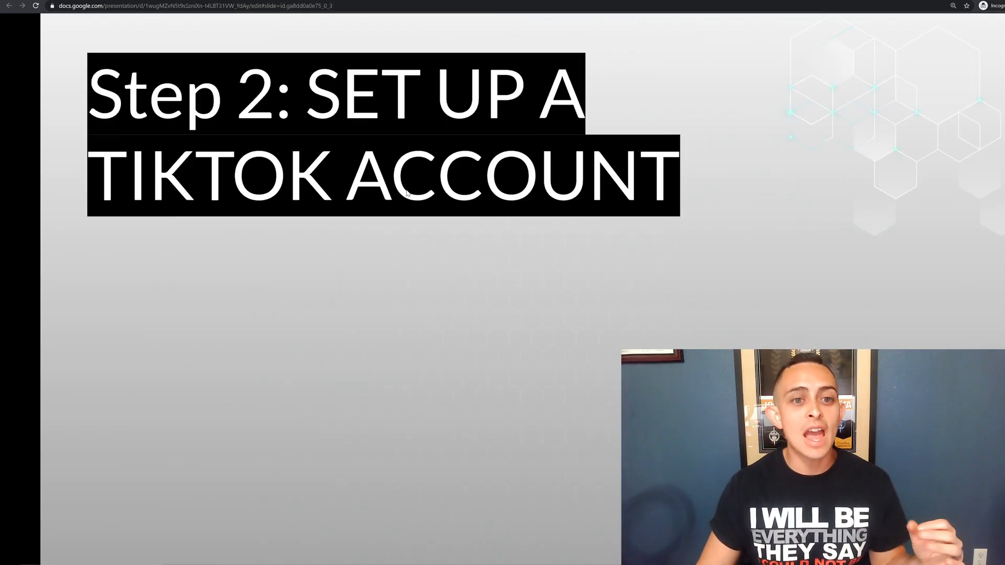
Advance the Google Slides presentation to "Step 3: CREATE VIRAL VIDEOS BASED ON THE OFFER" and examine TikTok's #cats hashtag page
click(417, 200)
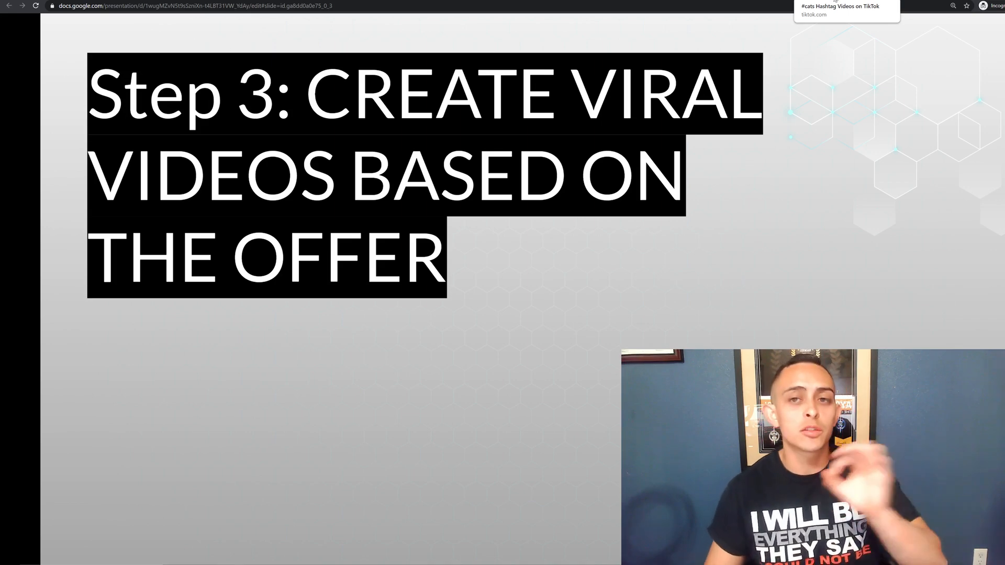
click(523, 1)
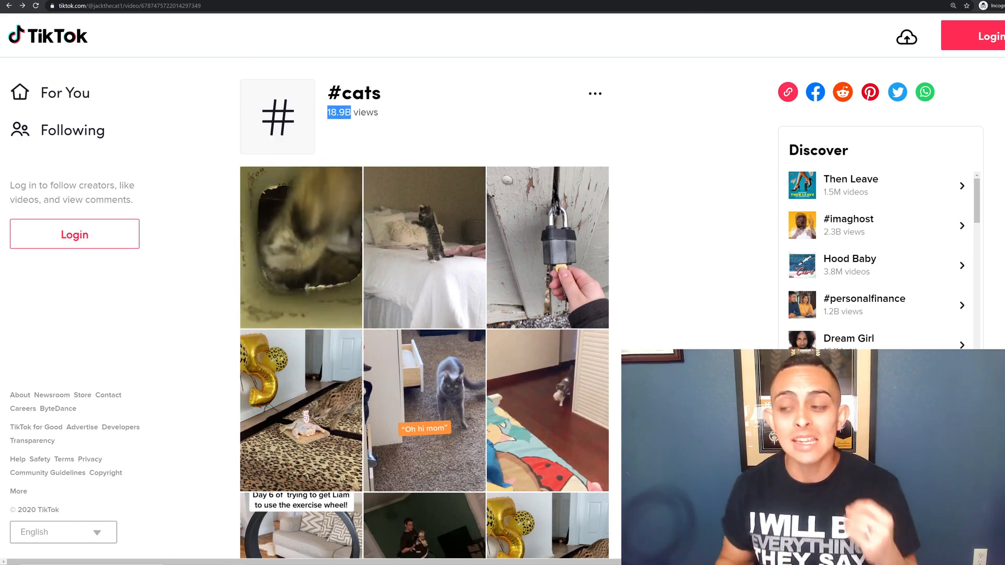
key(ctrl+plus)
key(ctrl+plus)
key(ctrl+plus)
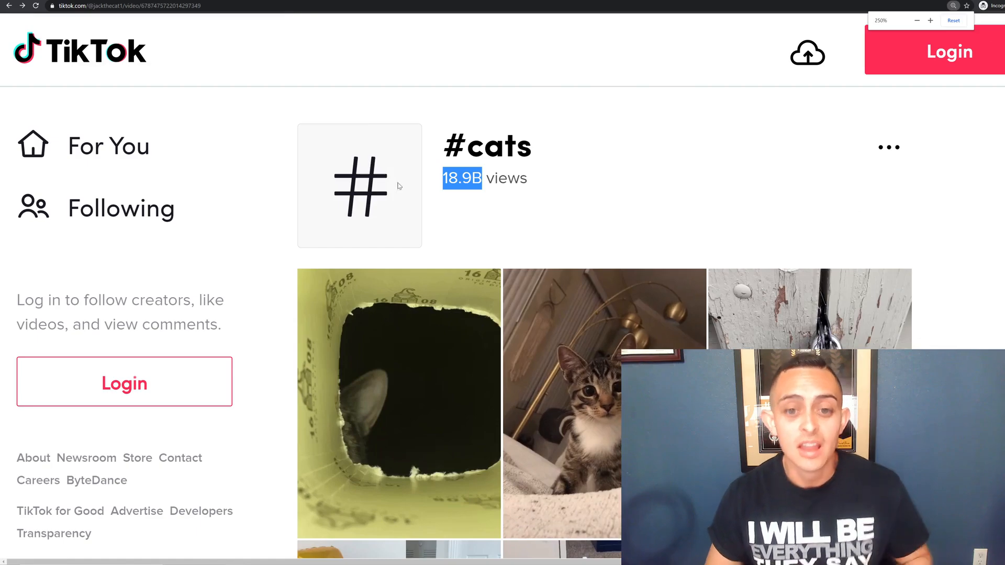
scroll(609, 215, down, 2)
key(ctrl+minus)
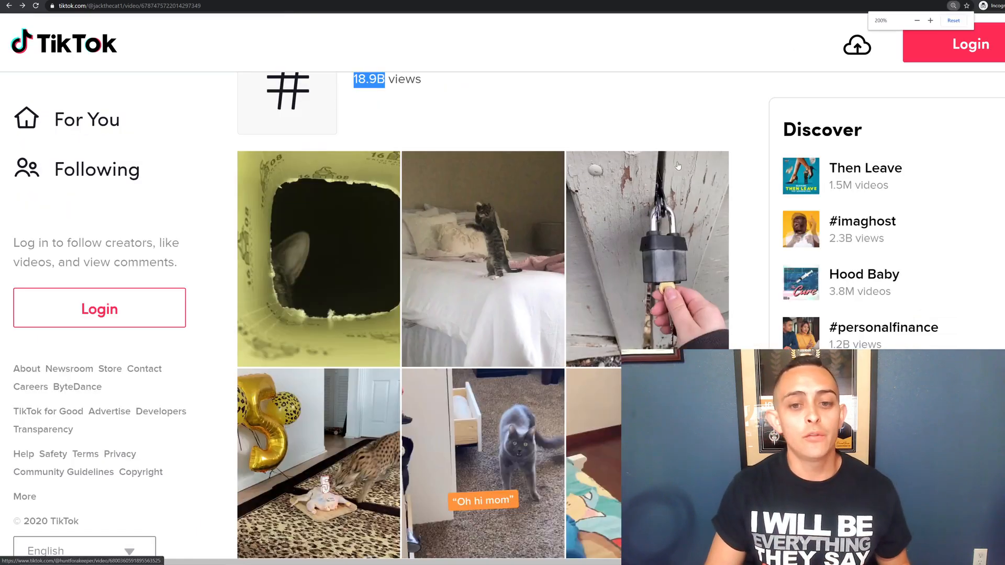
Open the "Marley's TikTok debut!!" cat video, highlight its like count, and switch to the jackthecat1 video in the #cats results
click(482, 240)
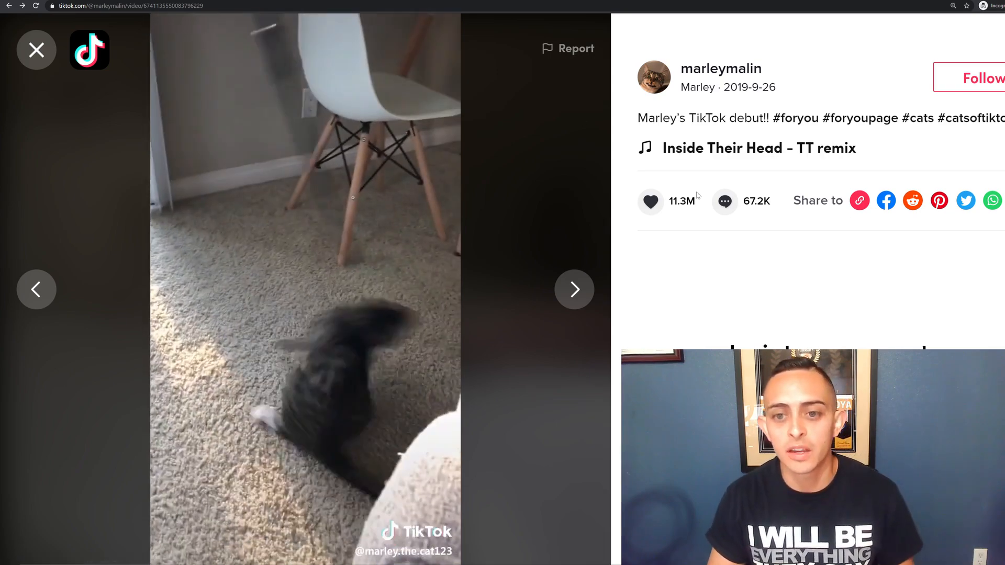
double_click(662, 203)
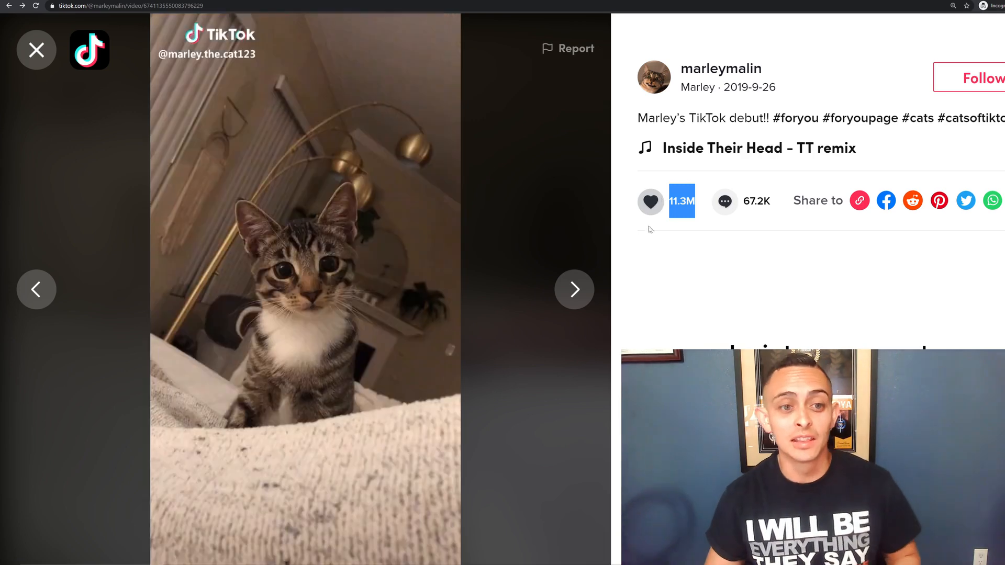
click(52, 63)
click(395, 293)
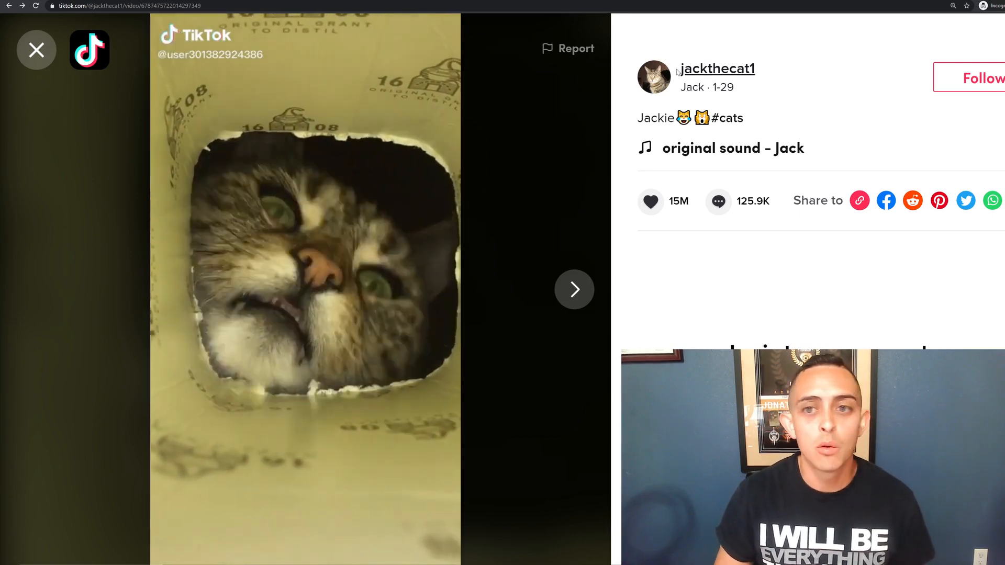
click(701, 69)
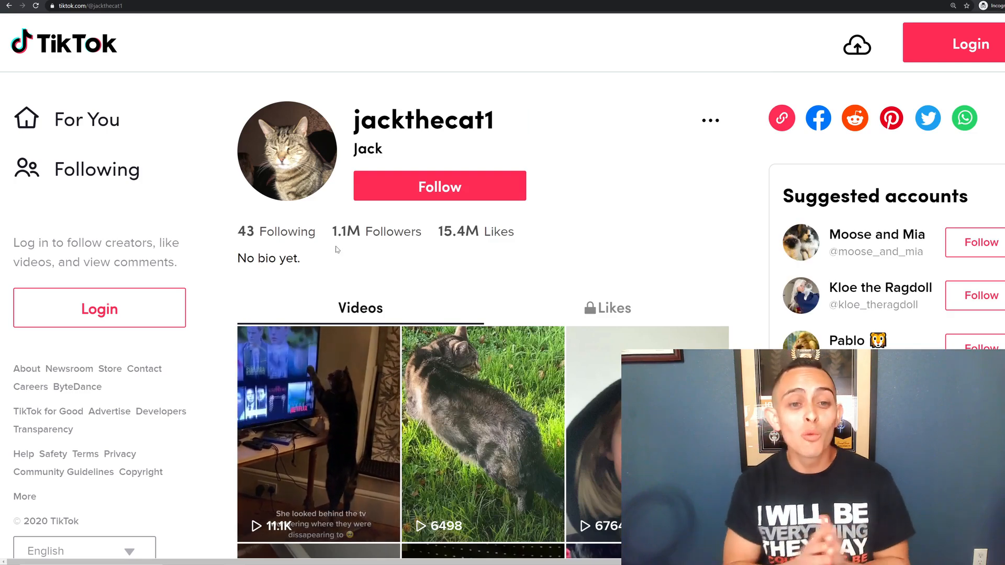
drag(293, 259, 237, 259)
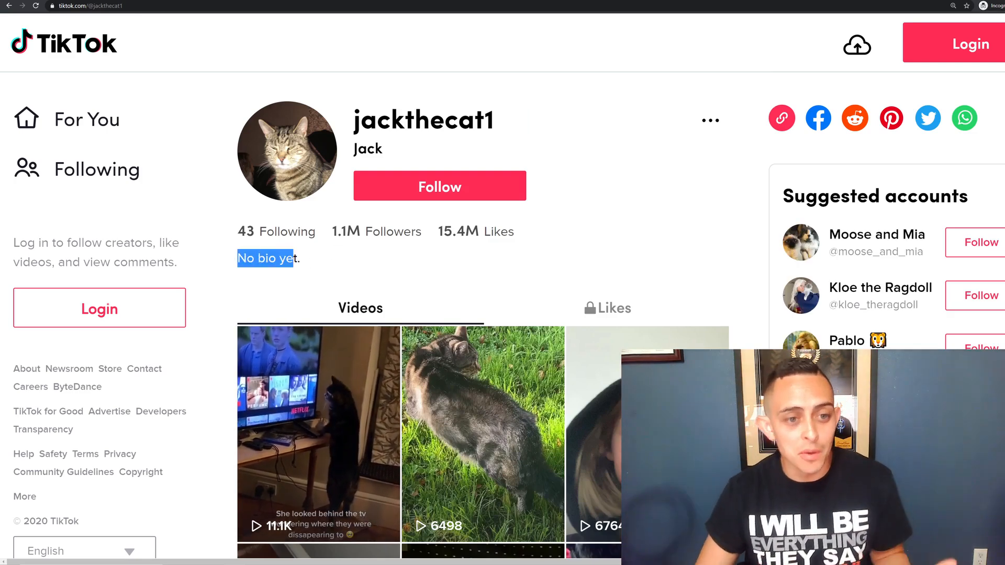
scroll(415, 266, down, 2)
scroll(415, 266, down, 2)
scroll(379, 228, up, 3)
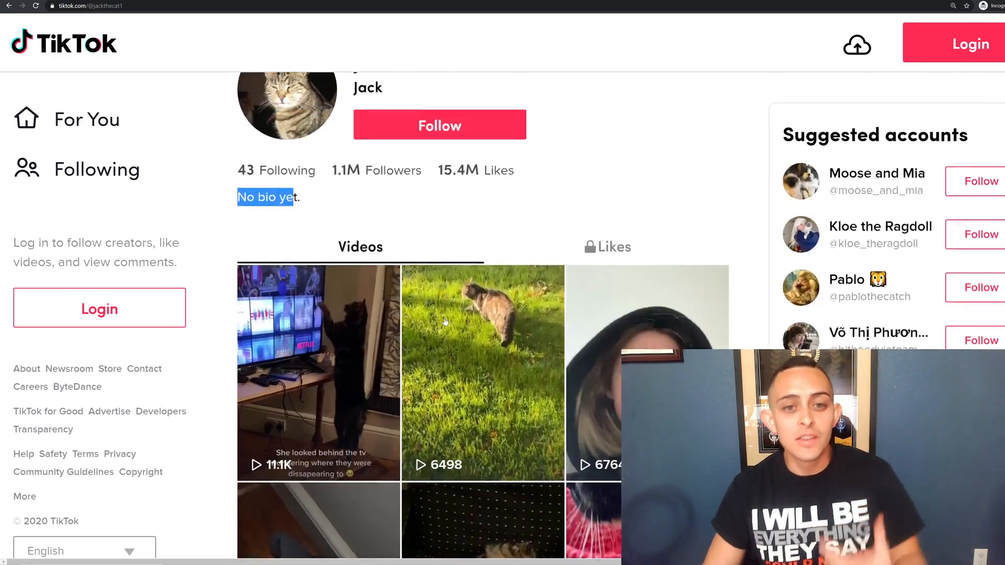
click(379, 225)
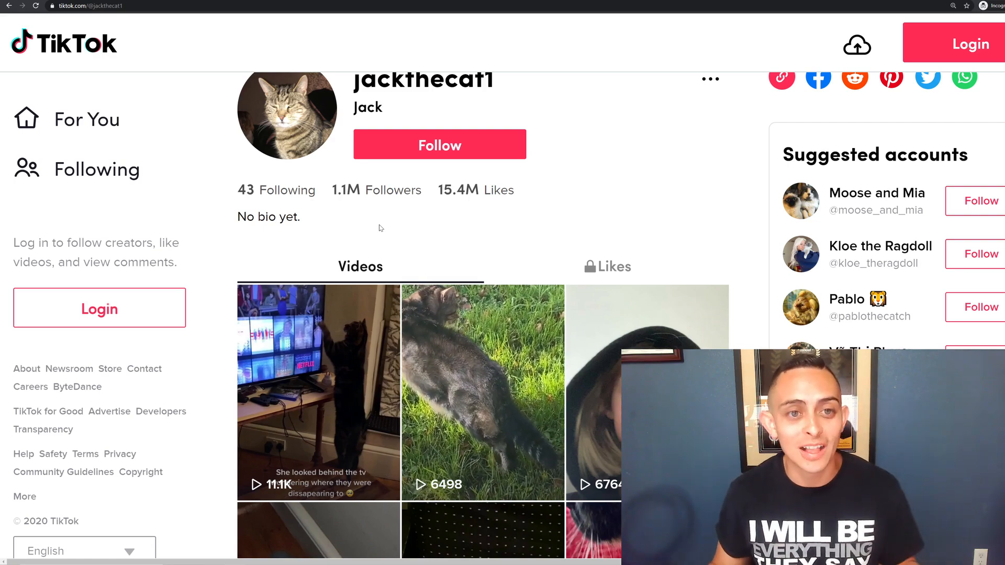
scroll(421, 246, up, 1)
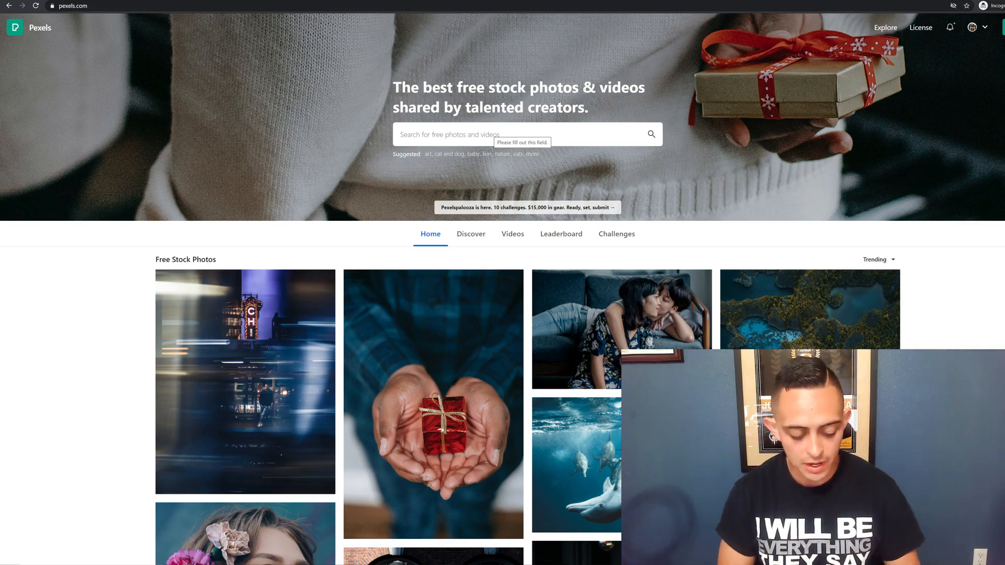
Switch to Pexels, search for "cute cat", and show the video results instead of photos
text(e c)
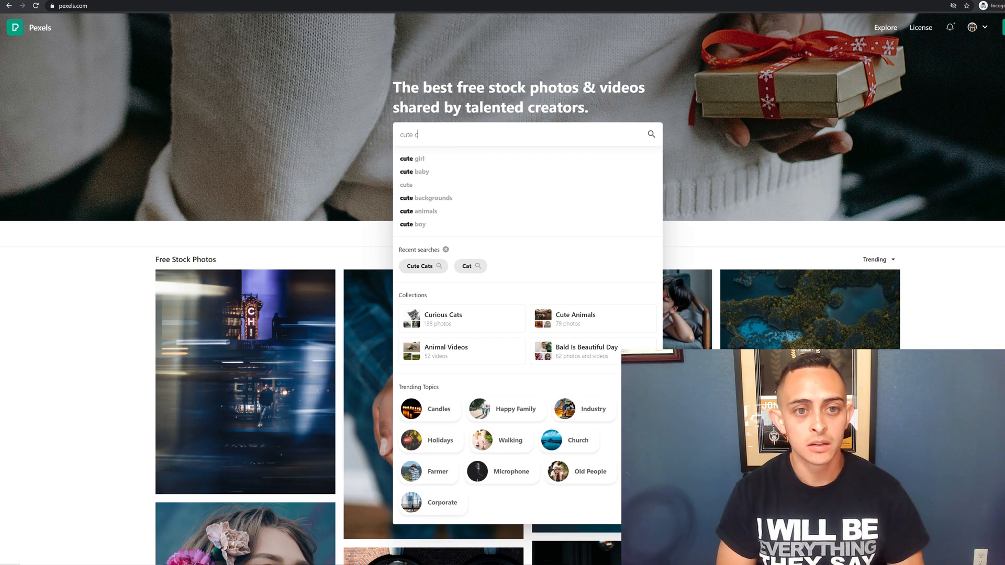
text(at)
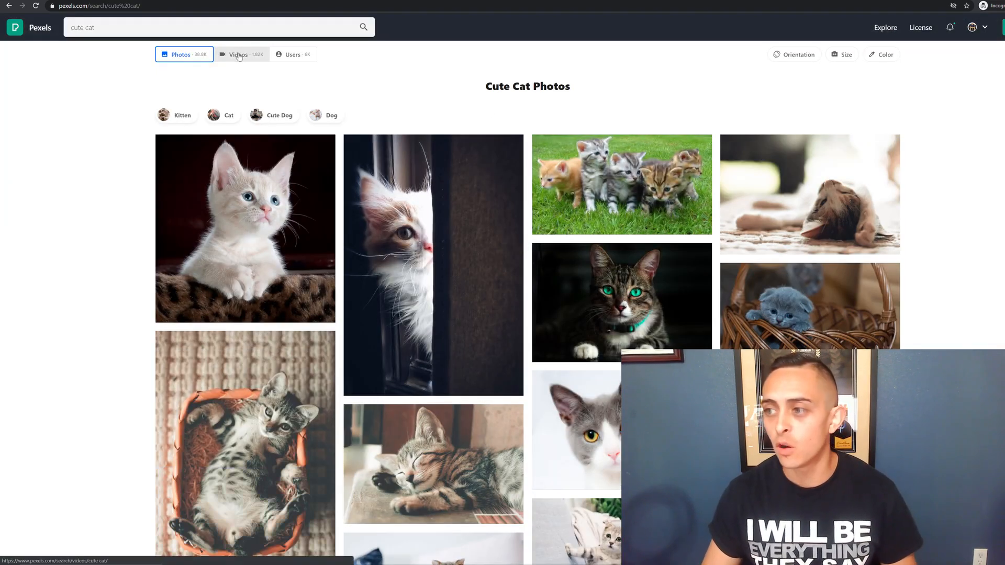
key(ctrl+plus)
key(ctrl+plus)
key(ctrl+plus)
click(253, 86)
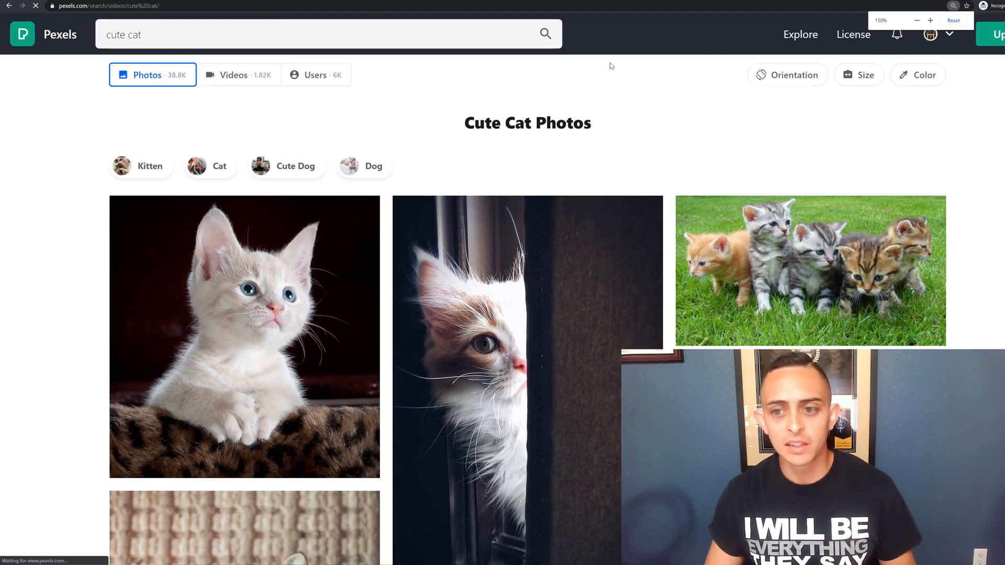
Preview the video of the cream cat lying on its back, close it, and browse more cute cat videos
scroll(631, 87, down, 1)
scroll(794, 112, down, 5)
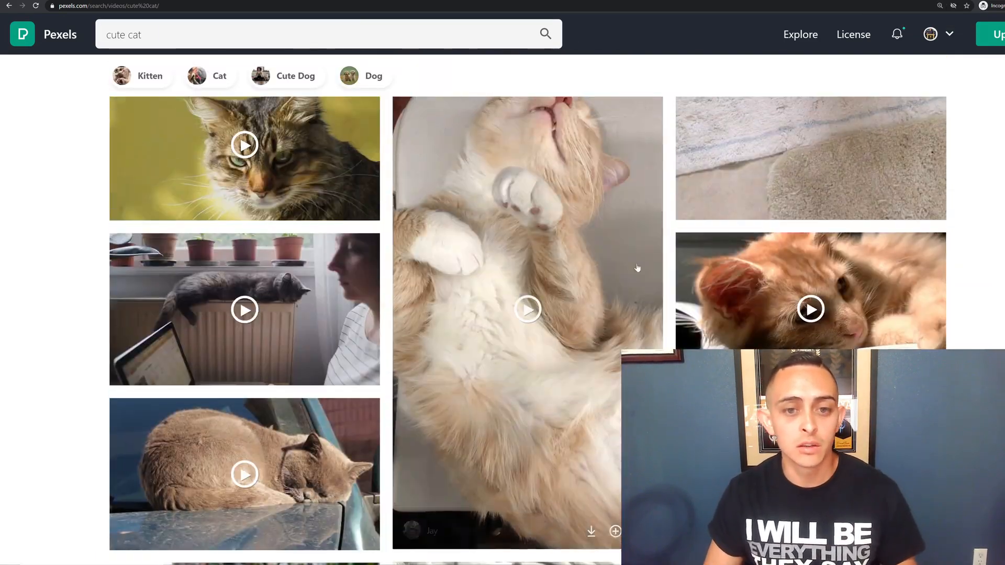
click(566, 277)
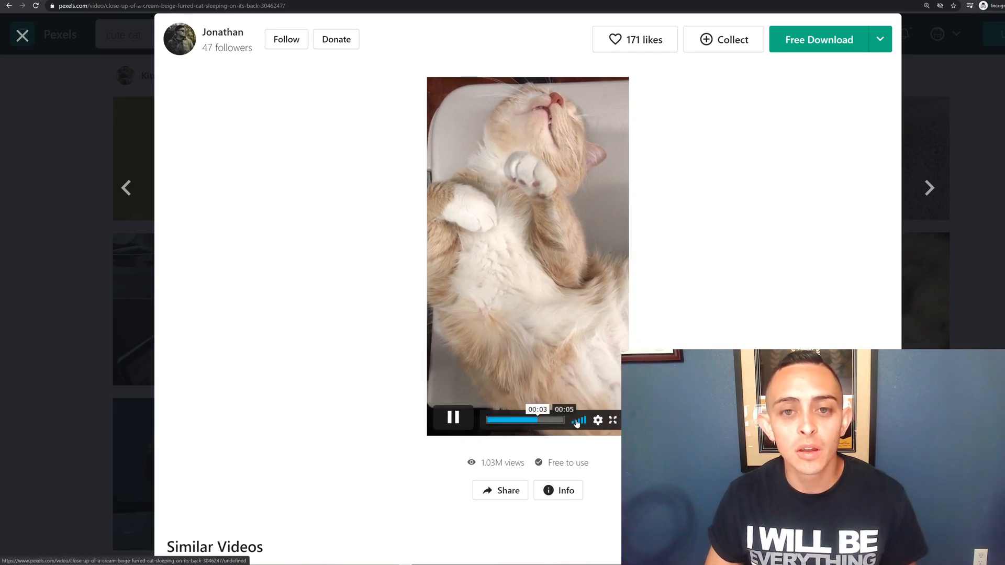
click(993, 162)
scroll(992, 162, down, 10)
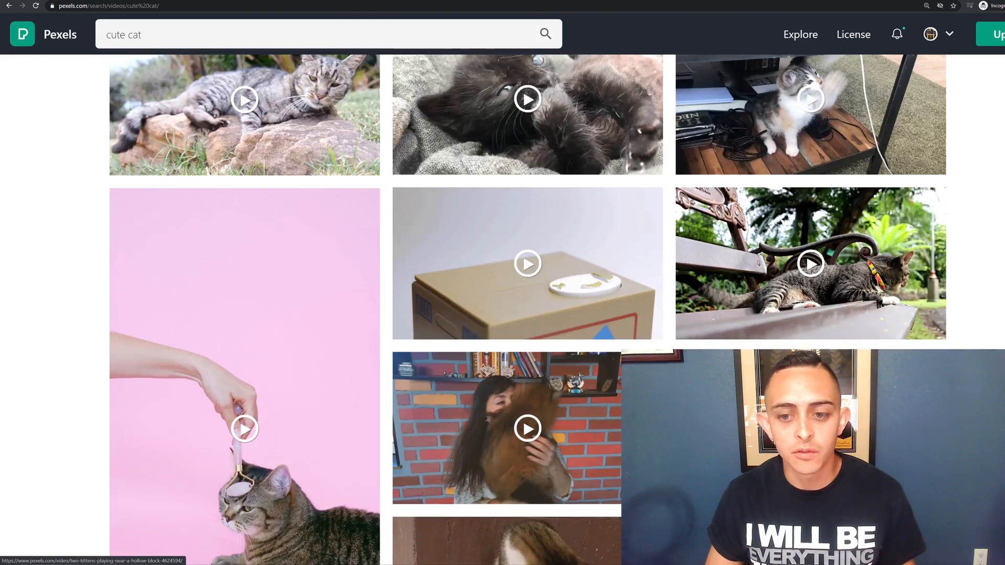
Preview the video of the cat being massaged with a facial roller, pause and resume it, and return to the results
scroll(372, 385, down, 2)
click(372, 386)
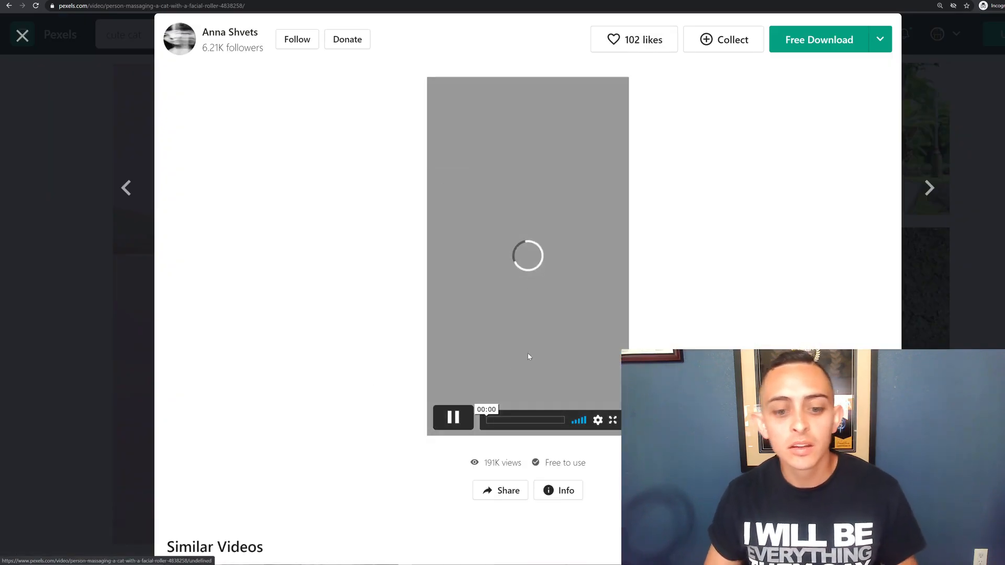
click(532, 271)
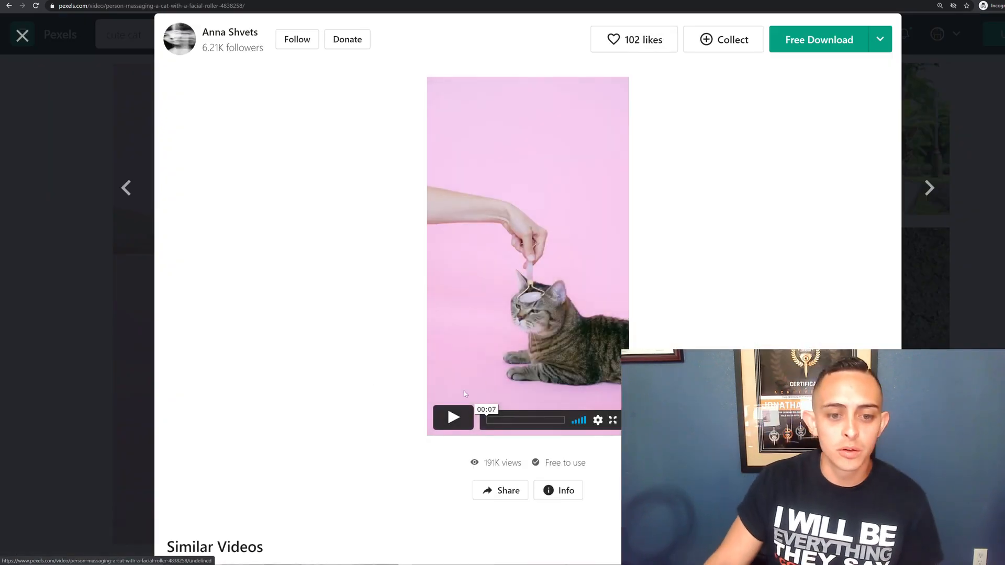
click(464, 392)
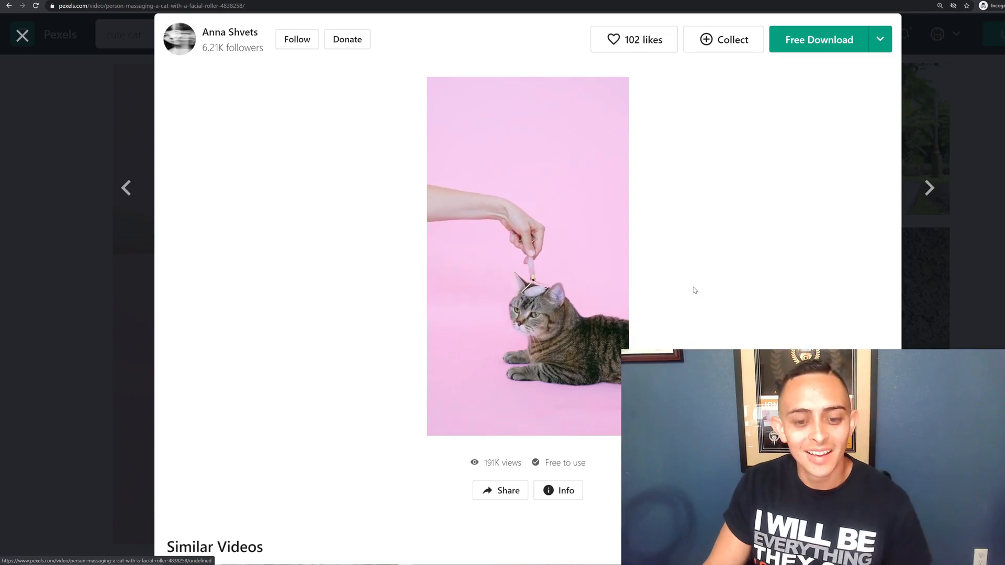
click(963, 276)
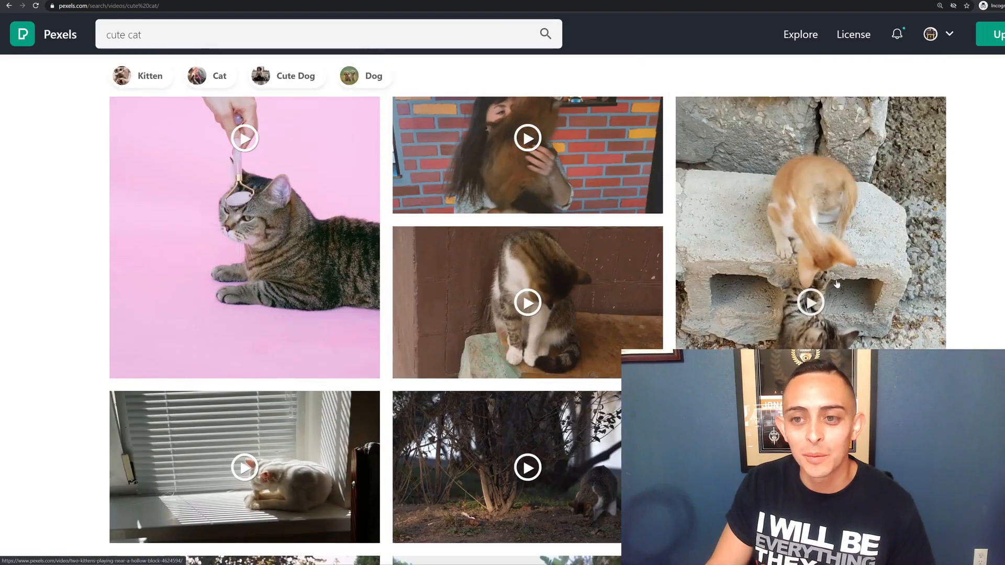
Open the video of two kittens playing near a hollow block, play it, download it for free, and dismiss the thank-you dialog
click(836, 282)
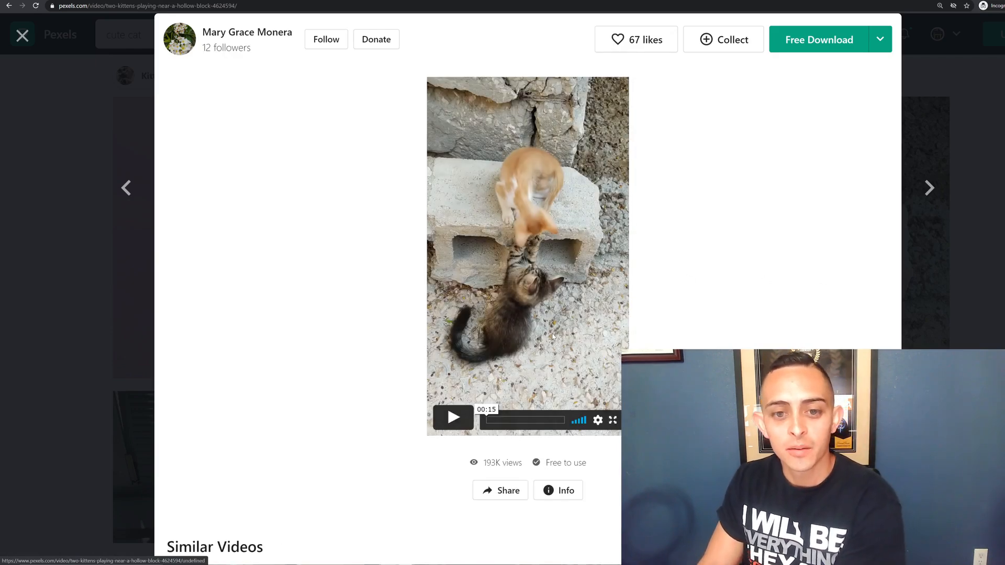
click(434, 415)
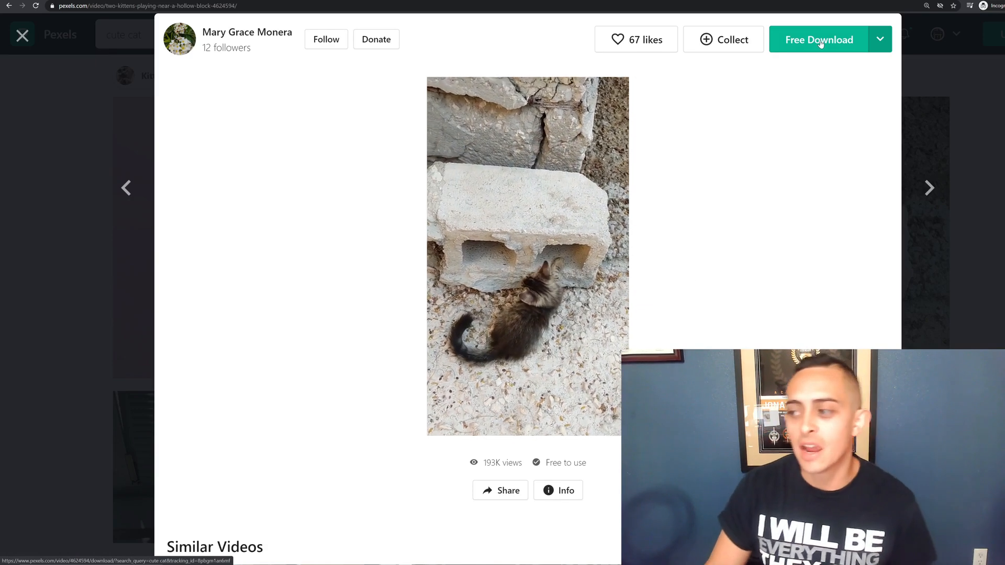
click(819, 40)
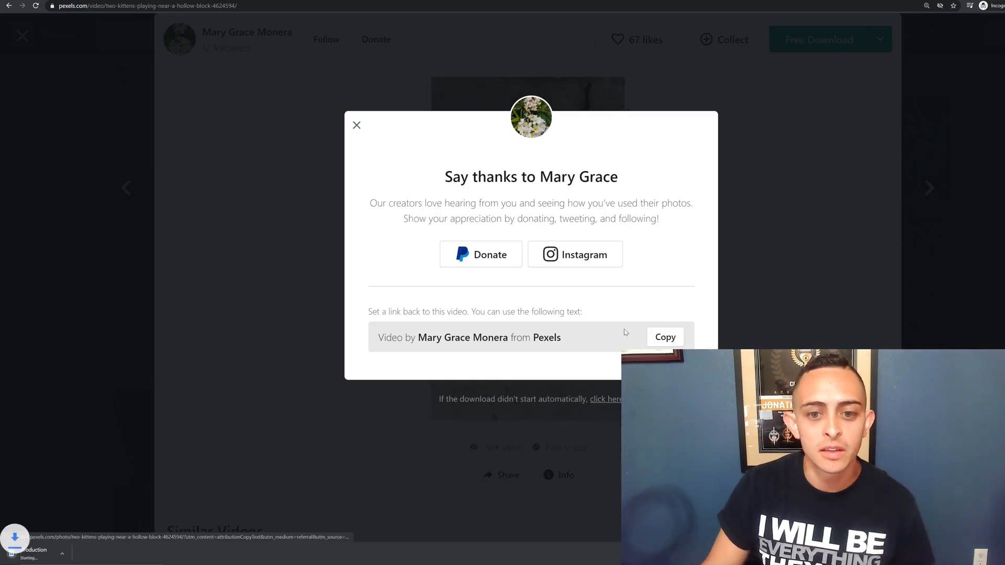
click(356, 126)
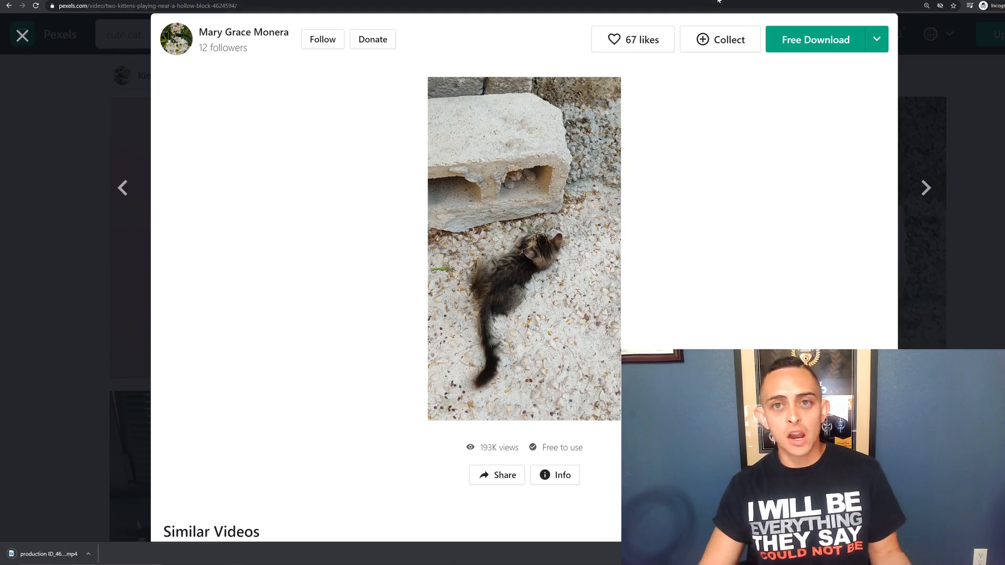
Switch to TikTok and open the video upload page from the jackthecat1 profile
click(662, 2)
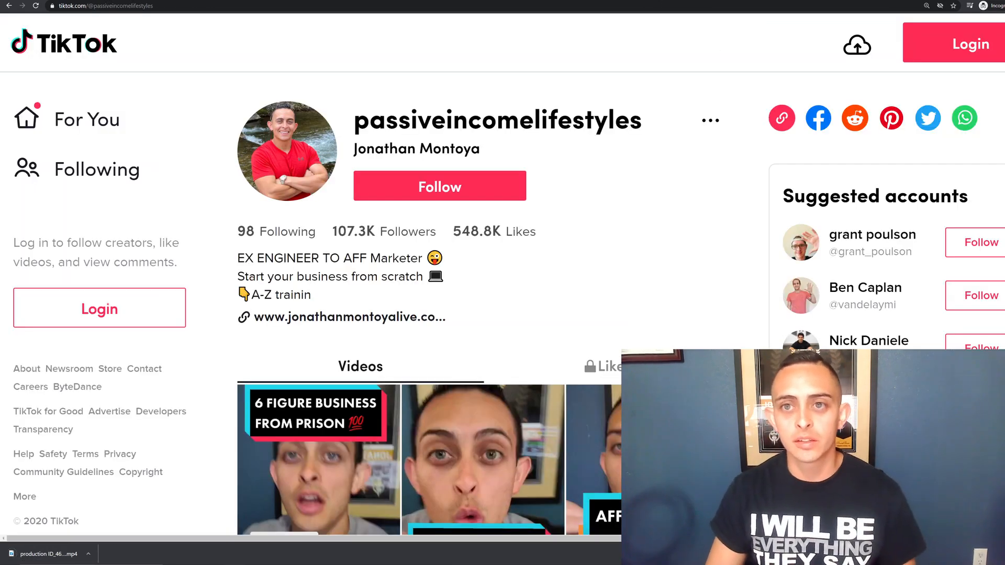
click(727, 1)
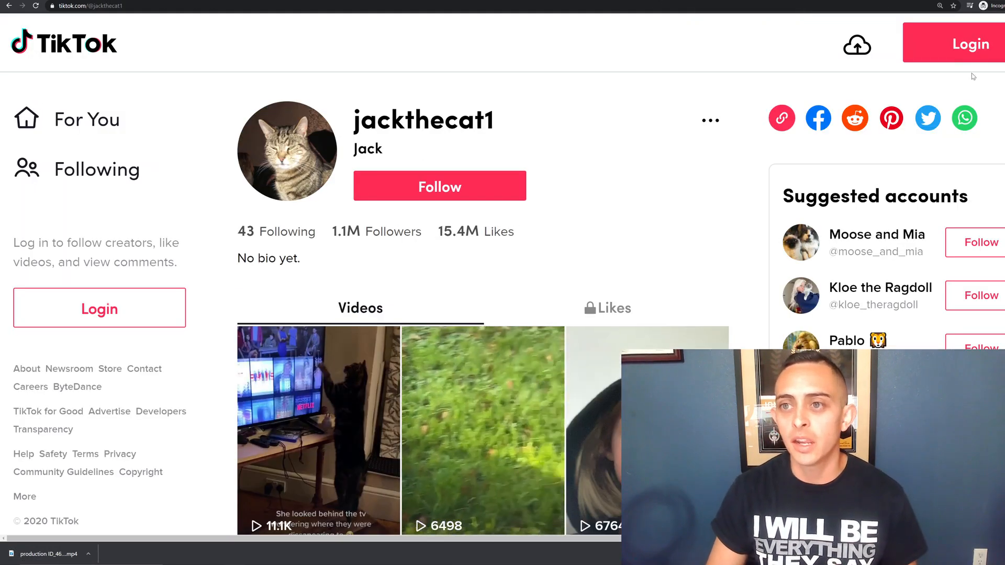
click(866, 48)
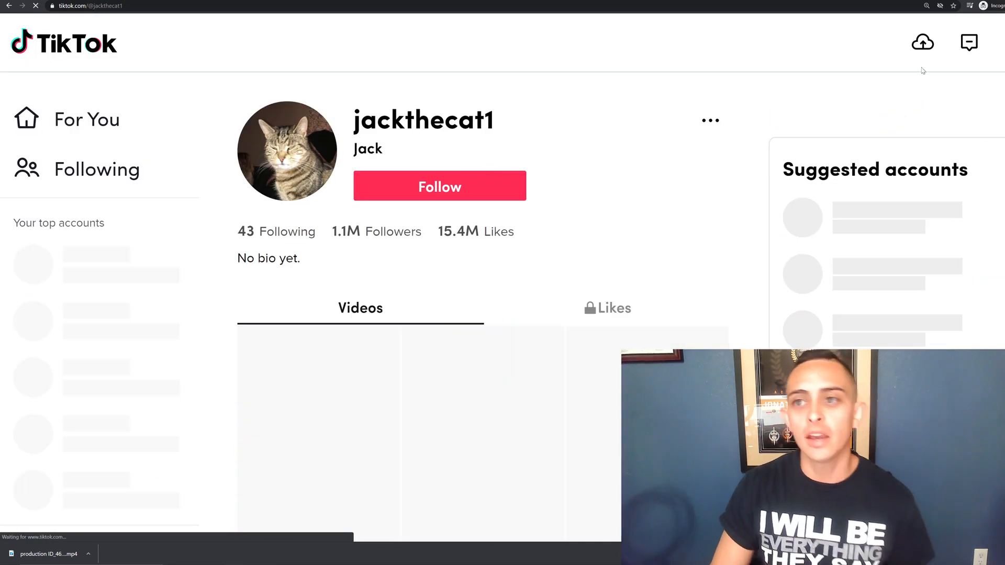
click(923, 43)
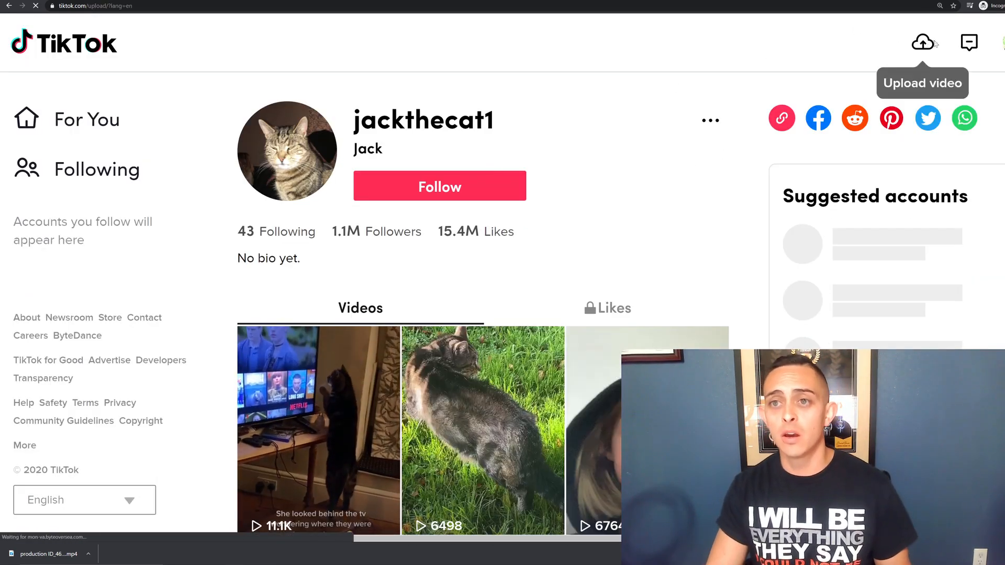
Choose the downloaded kitten video from the computer as the file to upload
scroll(465, 206, down, 1)
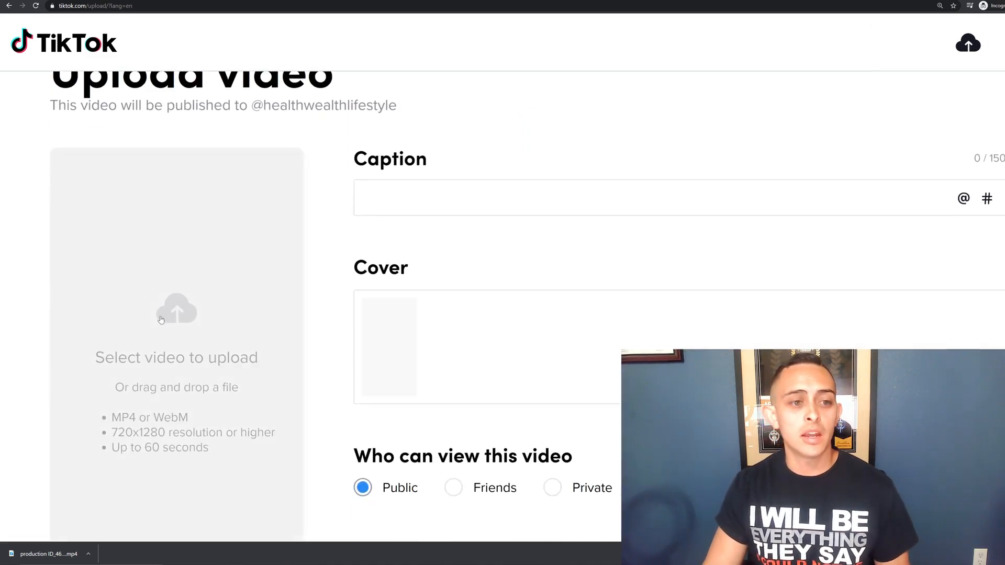
key(ctrl+minus)
click(277, 239)
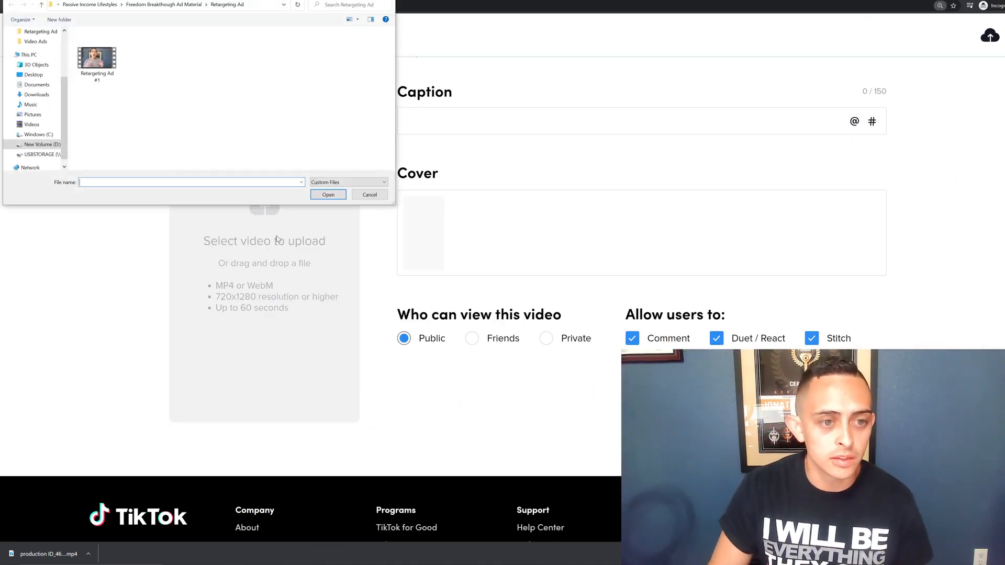
scroll(41, 46, up, 2)
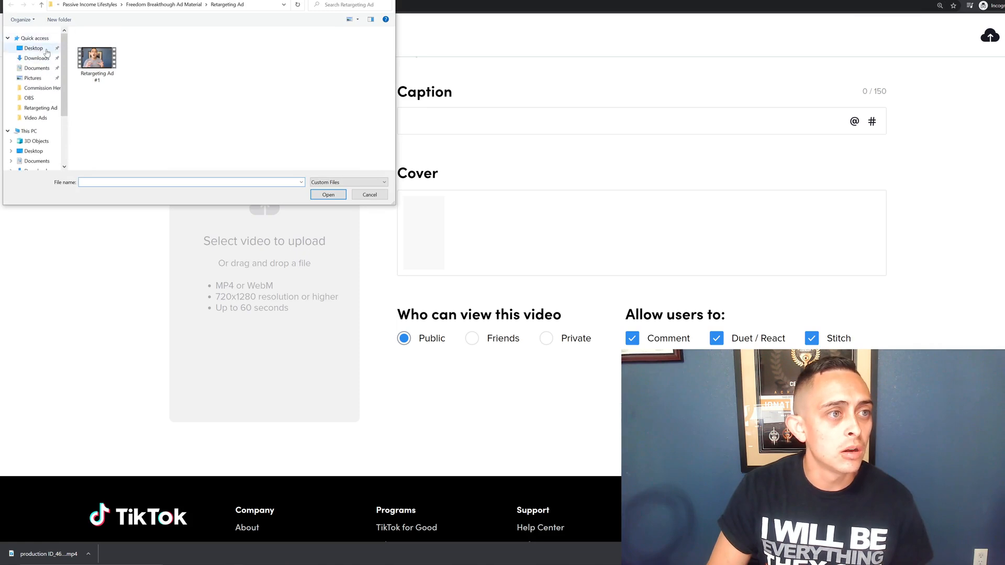
click(35, 51)
double_click(96, 58)
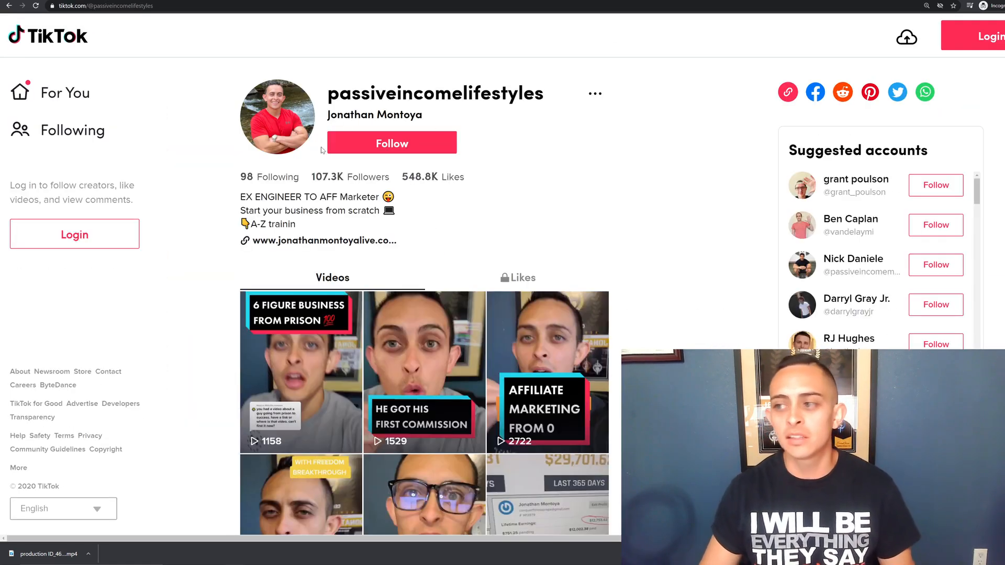
Highlight the username and the bio lines on the passiveincomelifestyles profile, ending with the "A-Z trainin" call to action
drag(325, 100, 549, 97)
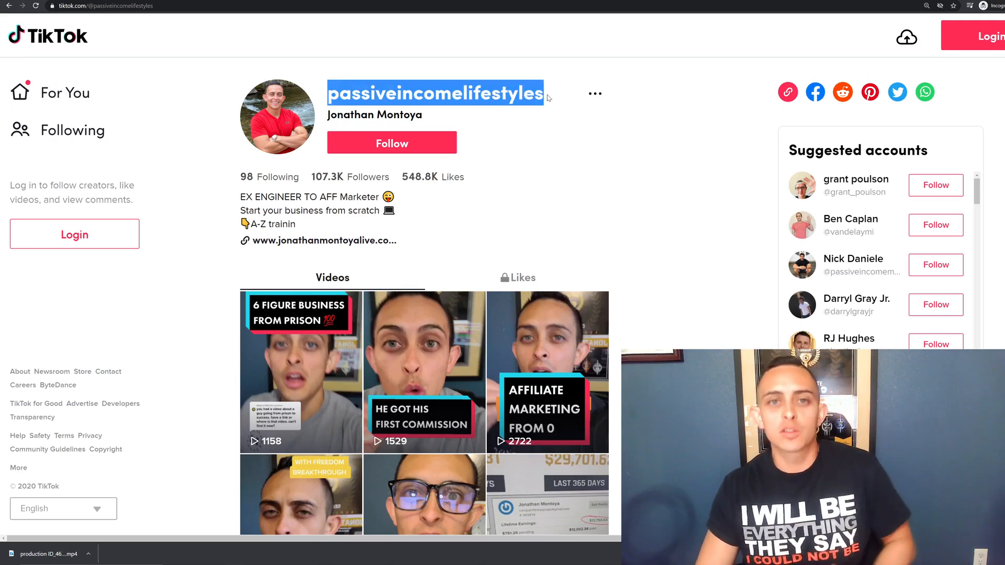
drag(234, 196, 889, 195)
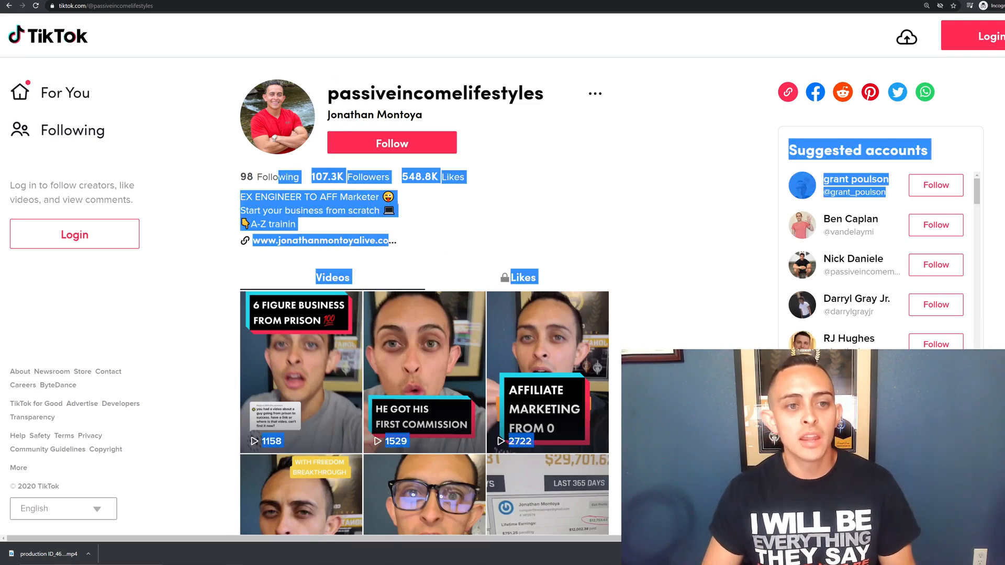
drag(240, 197, 338, 210)
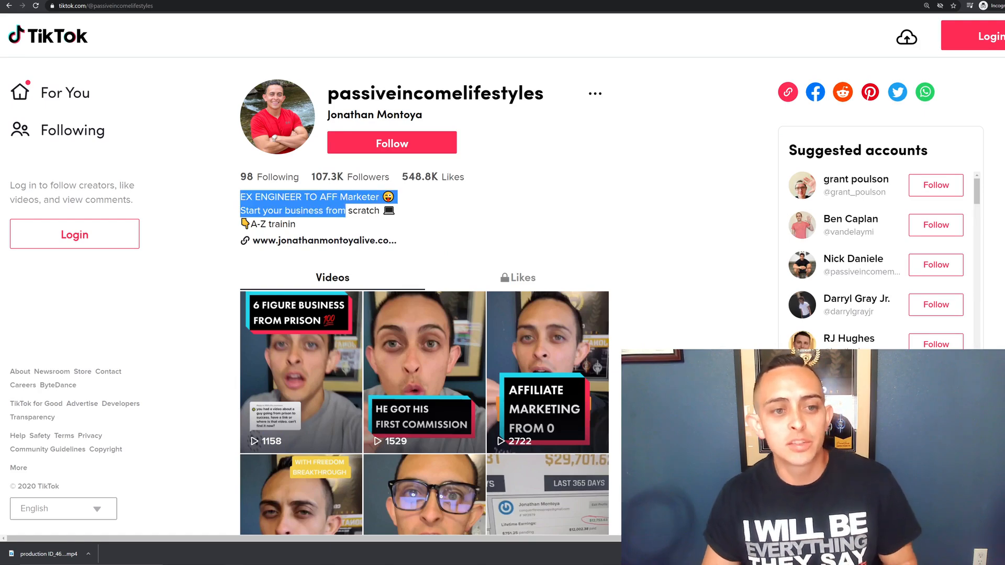
click(308, 229)
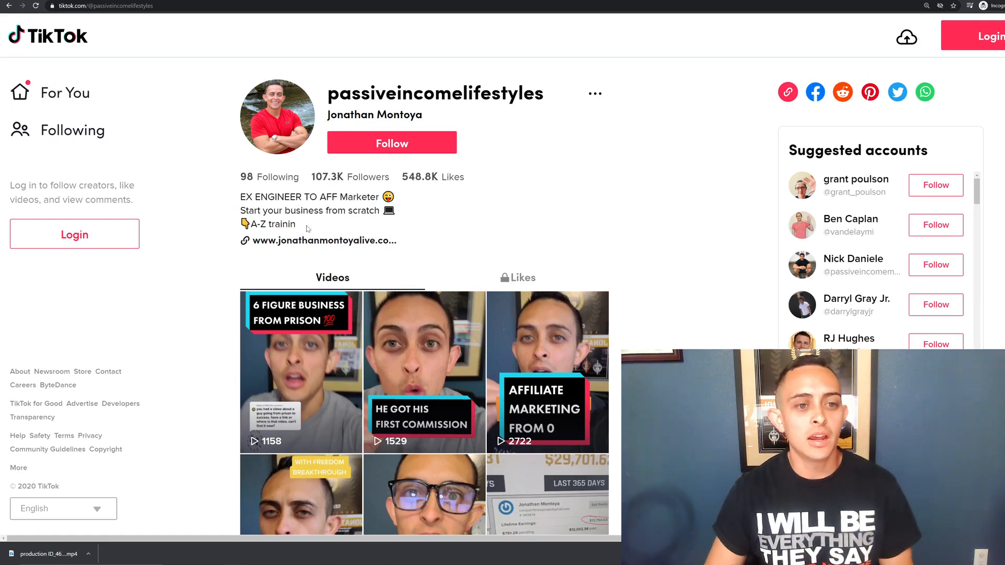
drag(297, 225, 251, 224)
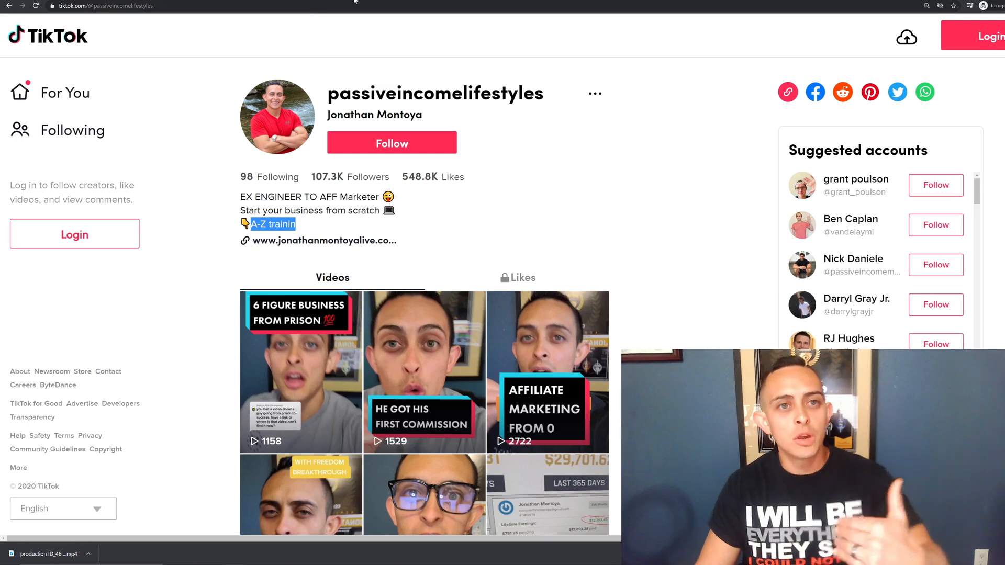
Switch to the ClickBank "cat training" results and open the link options for the Cat Language Bible offer
key(ctrl+Tab)
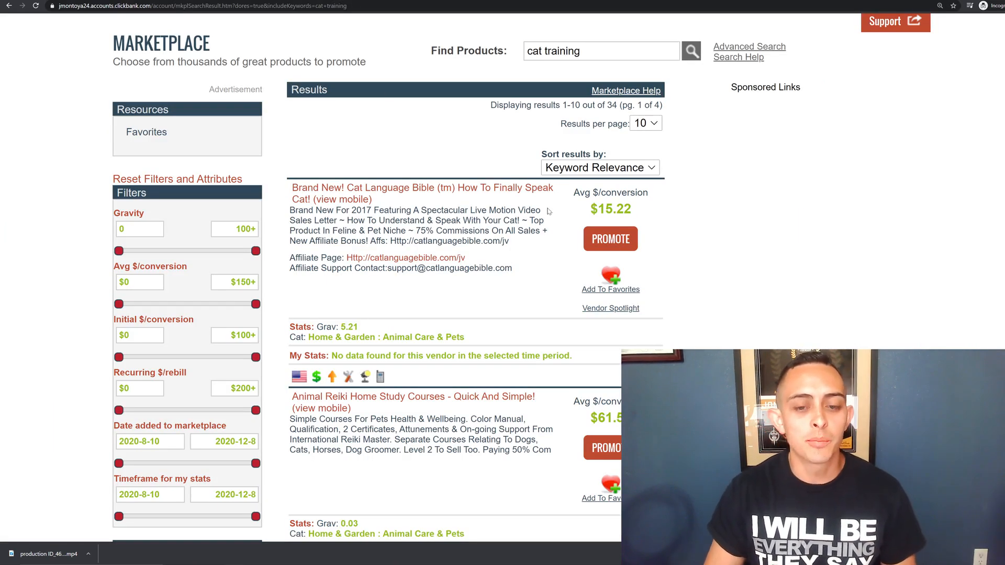
right_click(417, 190)
click(455, 204)
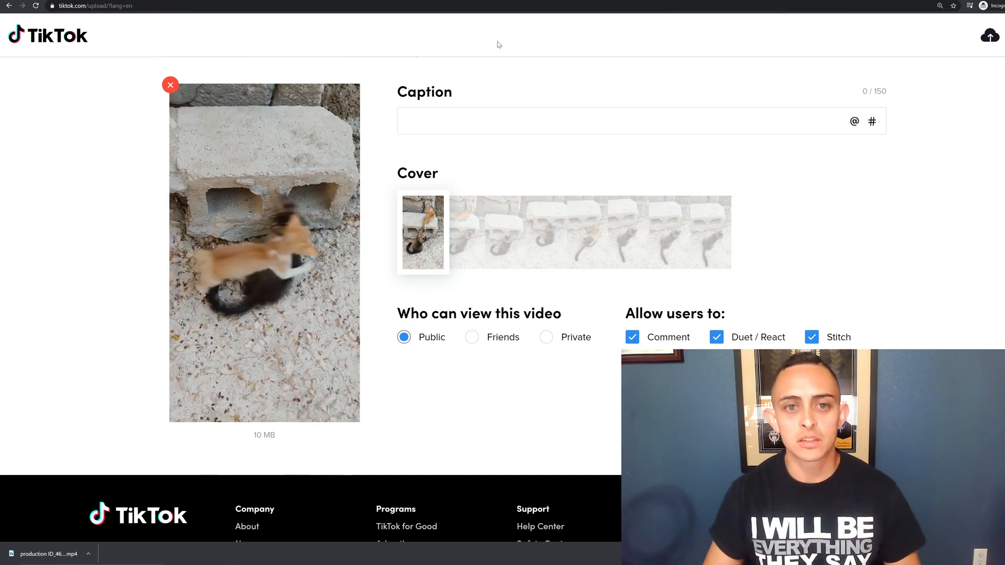
Caption the uploaded kitten video "Do you Think these cats are cute?"
click(499, 121)
text(Do you)
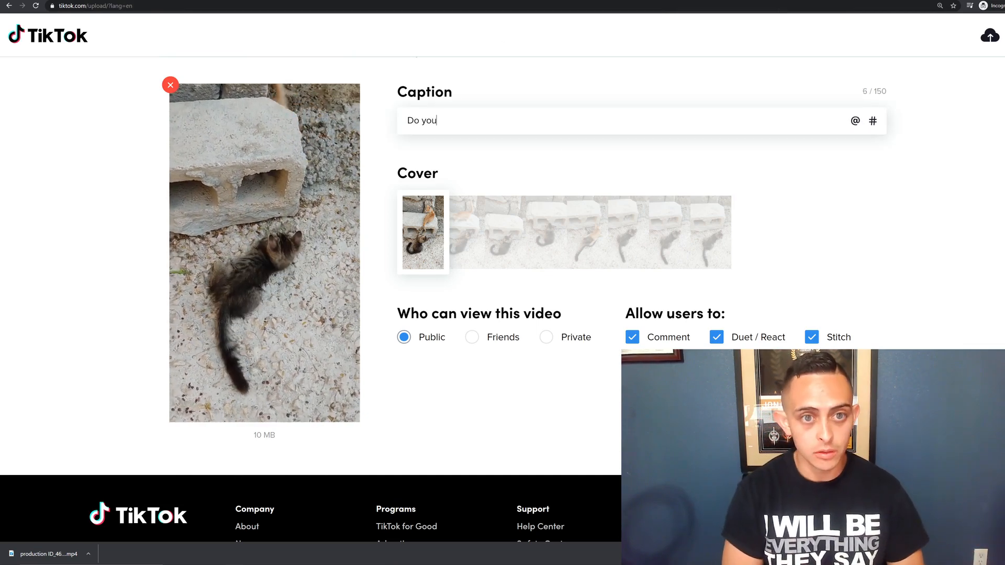
text( Think these)
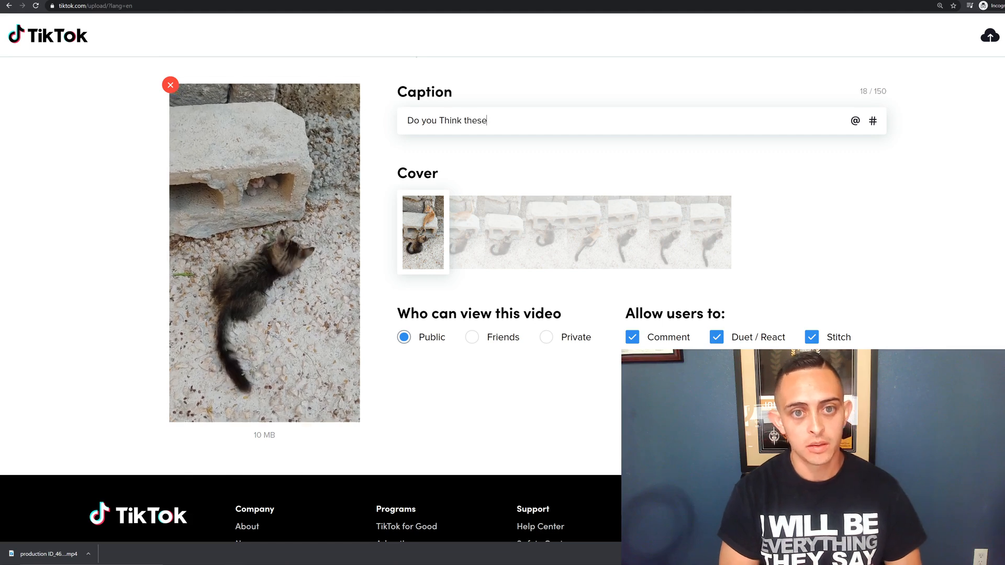
text( cats are cute )
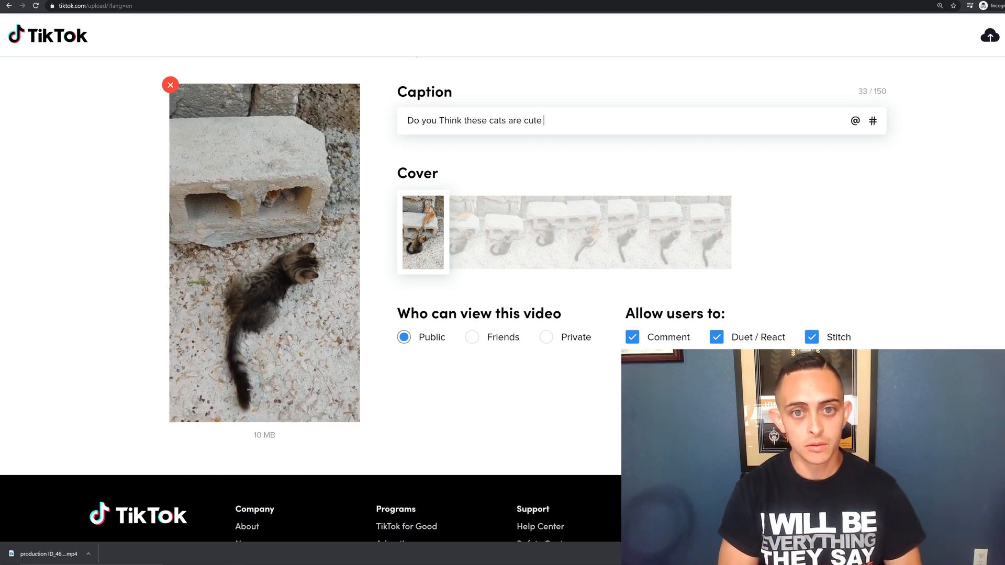
text(?)
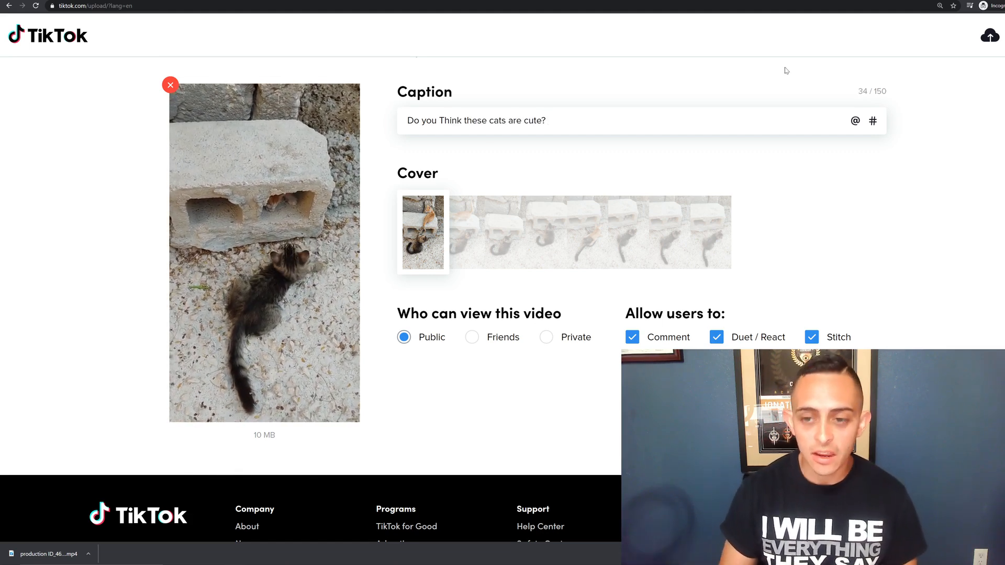
Add the suggested hashtag #catsoftiktok to the end of the caption
click(872, 121)
text(Cats)
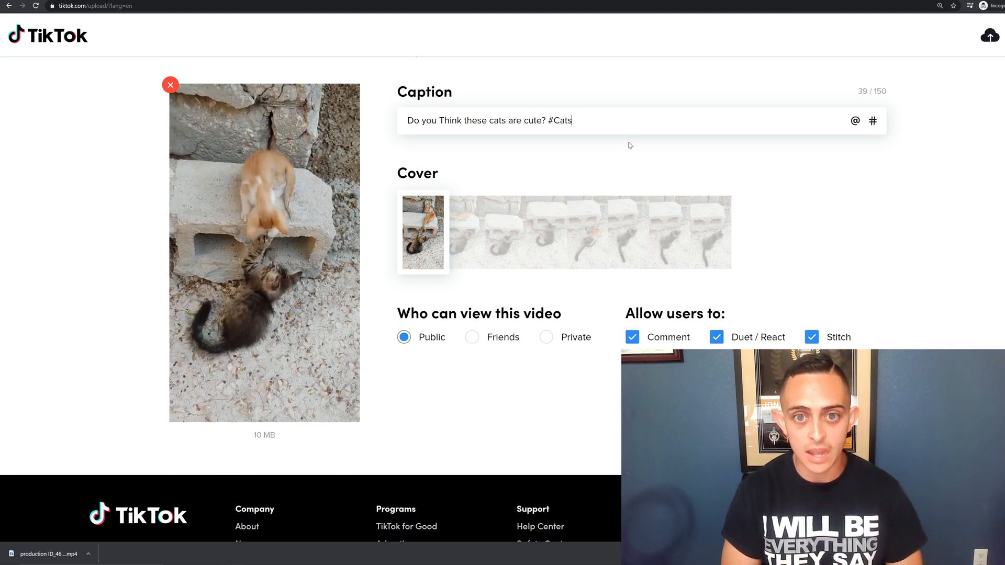
key(BackSpace)
key(BackSpace)
key(BackSpace)
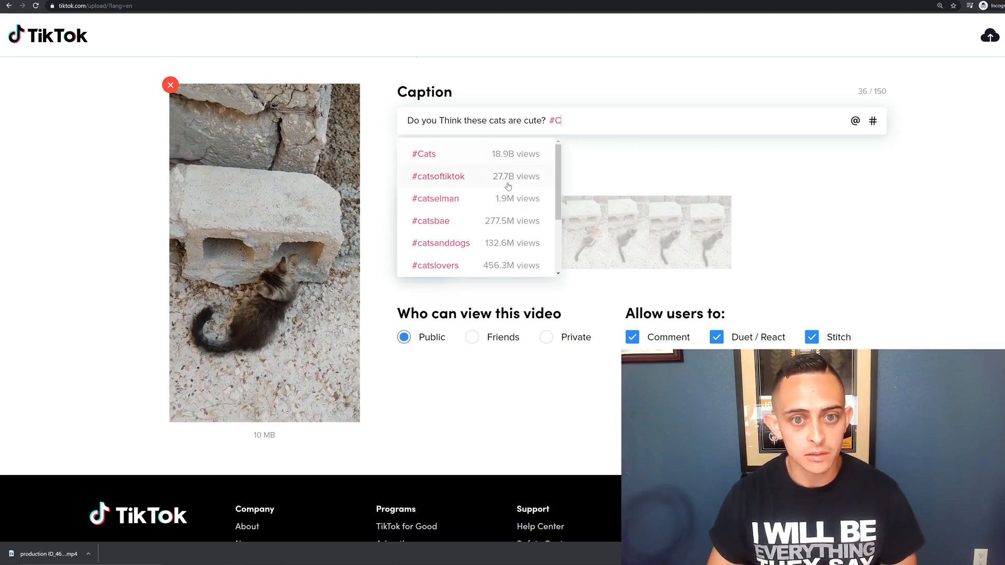
click(507, 184)
Append the suggested hashtags #catslovers and #catnip to the caption
text(#cats)
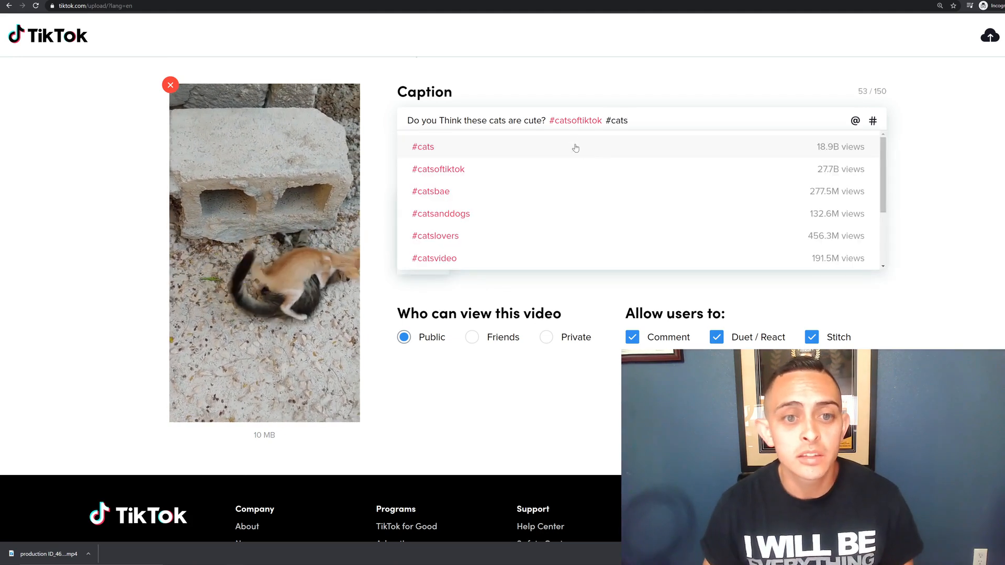
scroll(520, 222, down, 1)
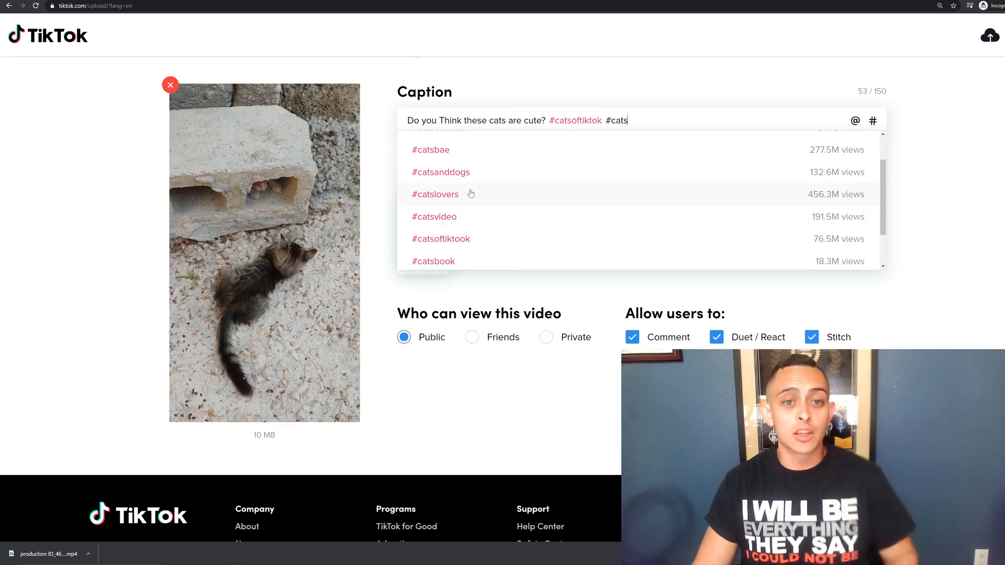
click(471, 193)
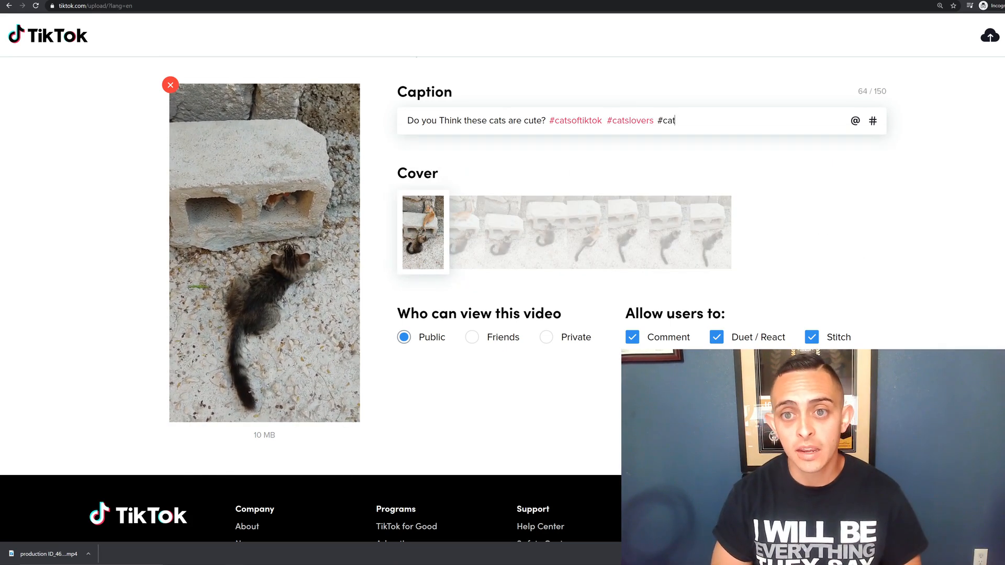
click(507, 220)
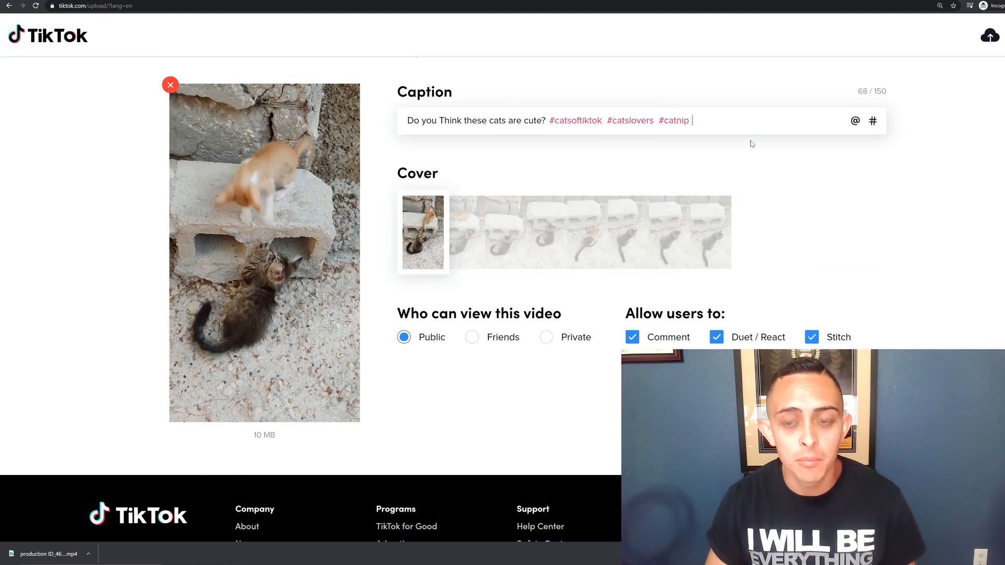
Append the suggested hashtag #catsbook to the end of the caption
key(BackSpace)
key(BackSpace)
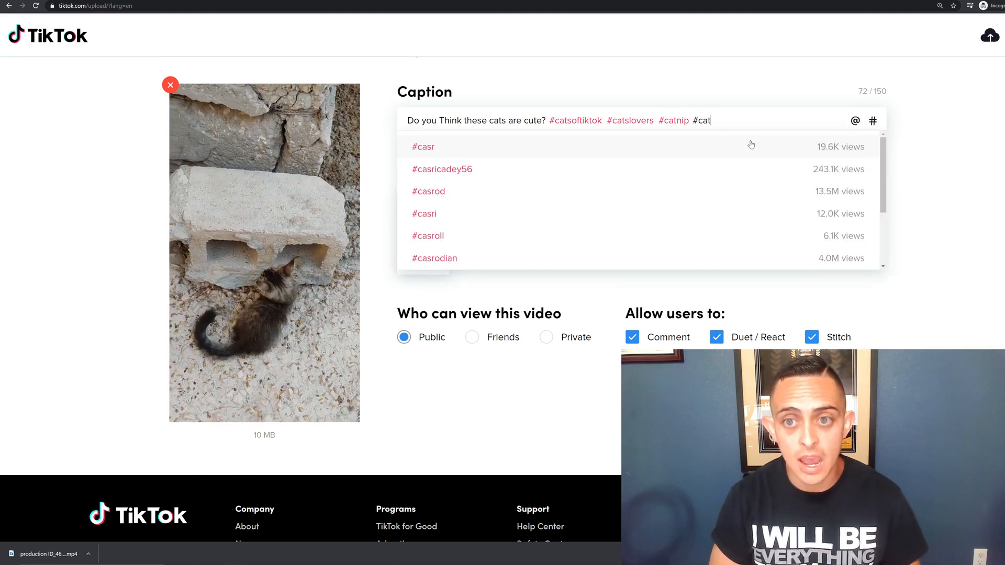
text(ts)
scroll(503, 234, down, 1)
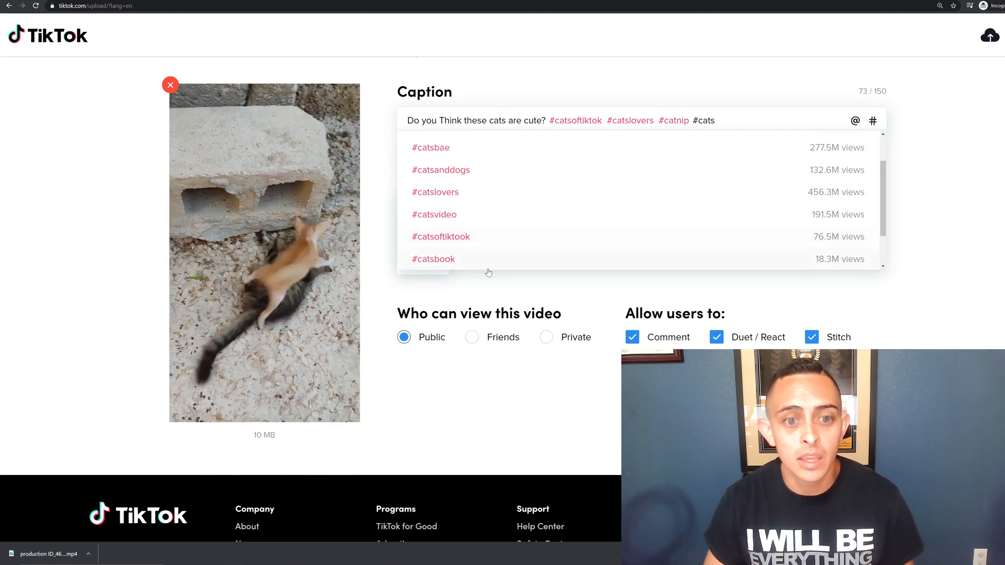
click(487, 262)
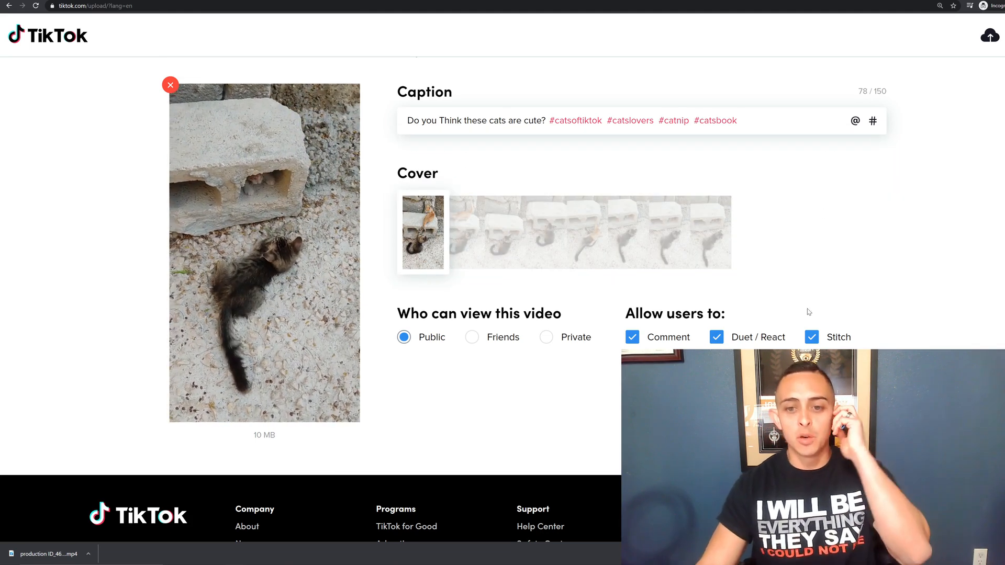
Post the captioned kitten video to TikTok
scroll(732, 229, down, 2)
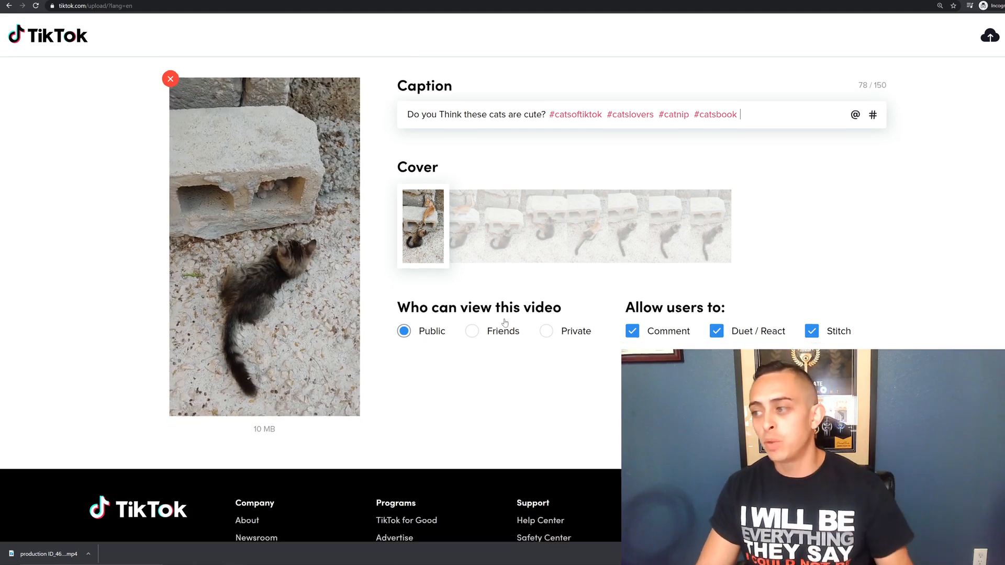
drag(853, 255, 672, 245)
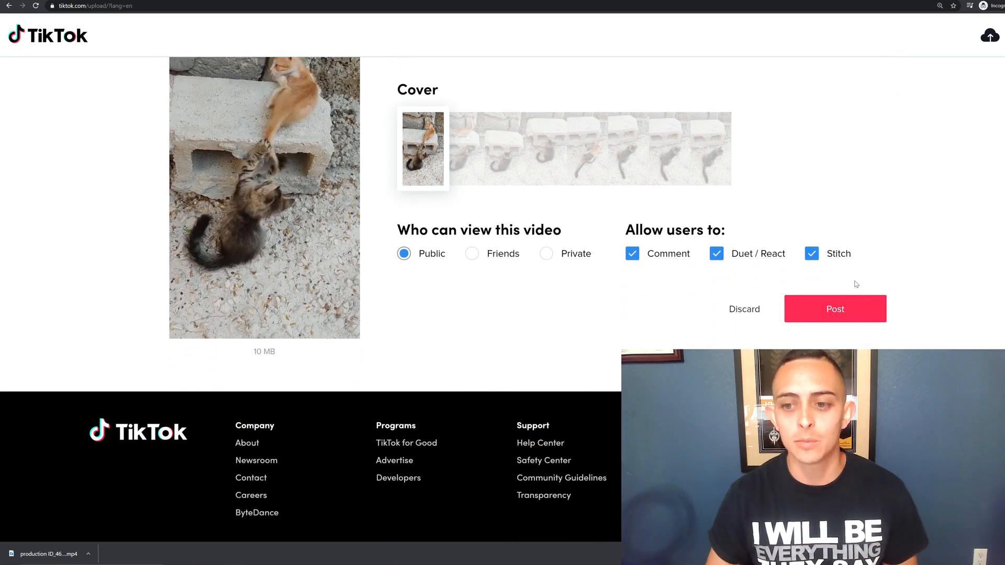
click(836, 308)
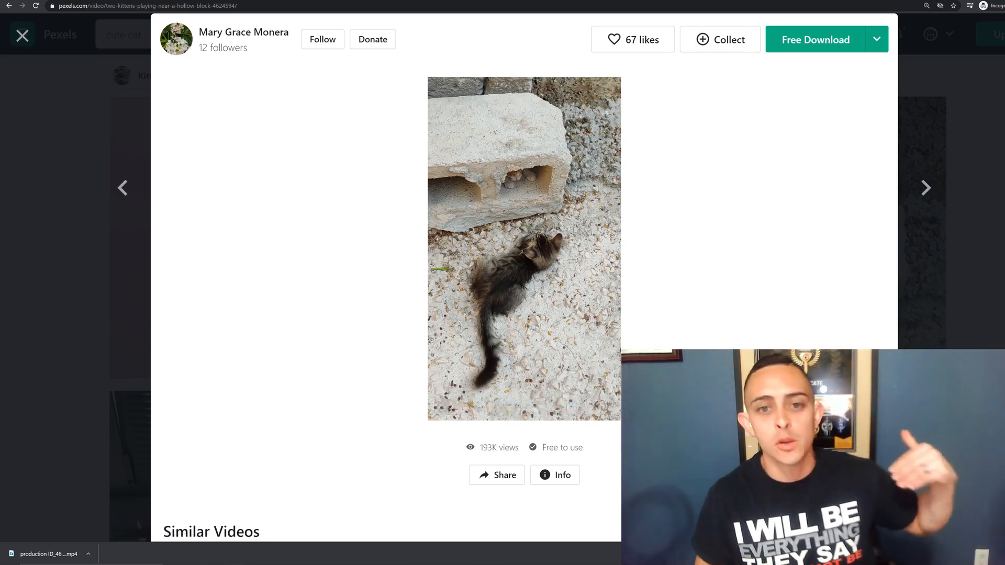
Search Google for "inshot" in a new tab and open the official InShot website
key(ctrl+t)
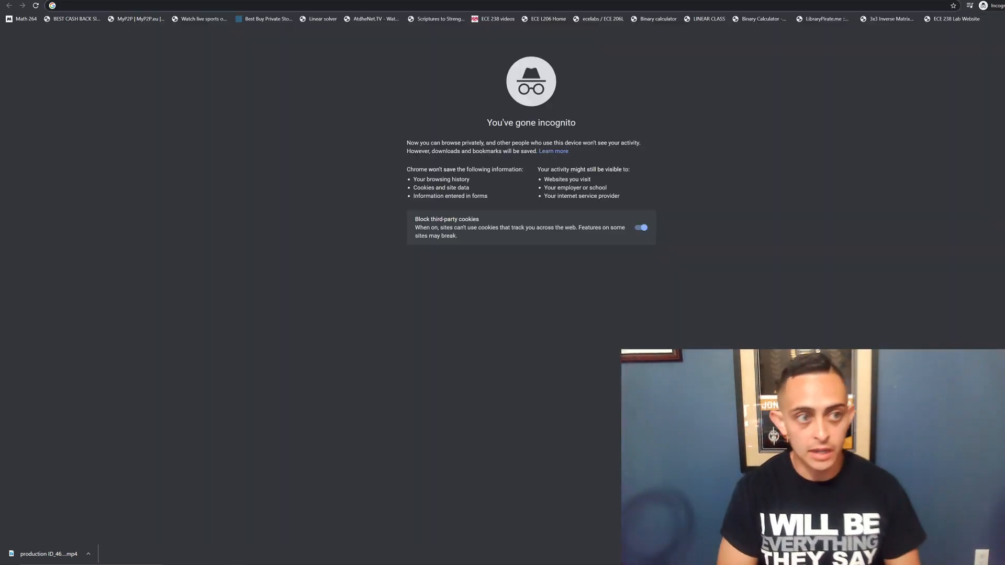
text(inshot)
key(Return)
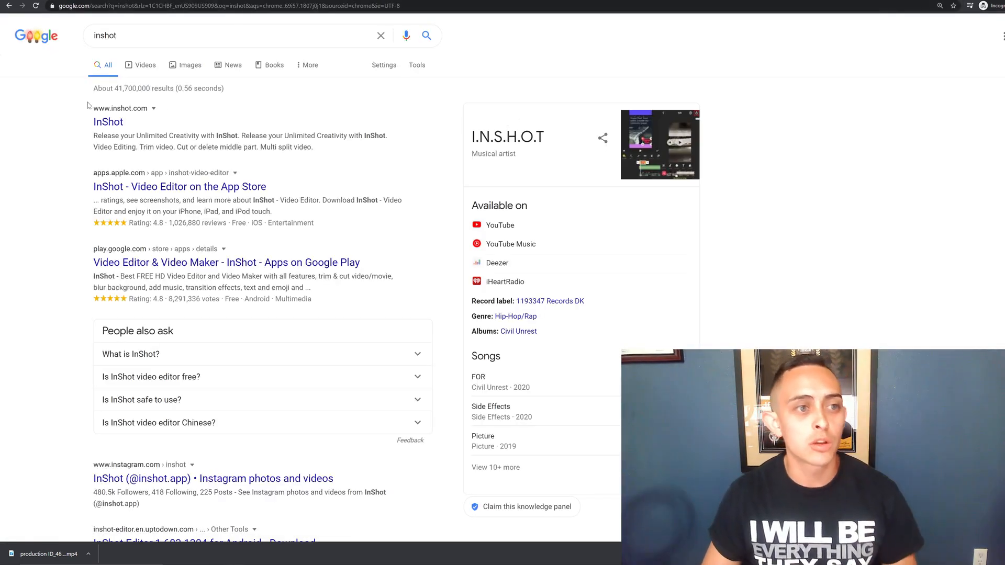
click(109, 122)
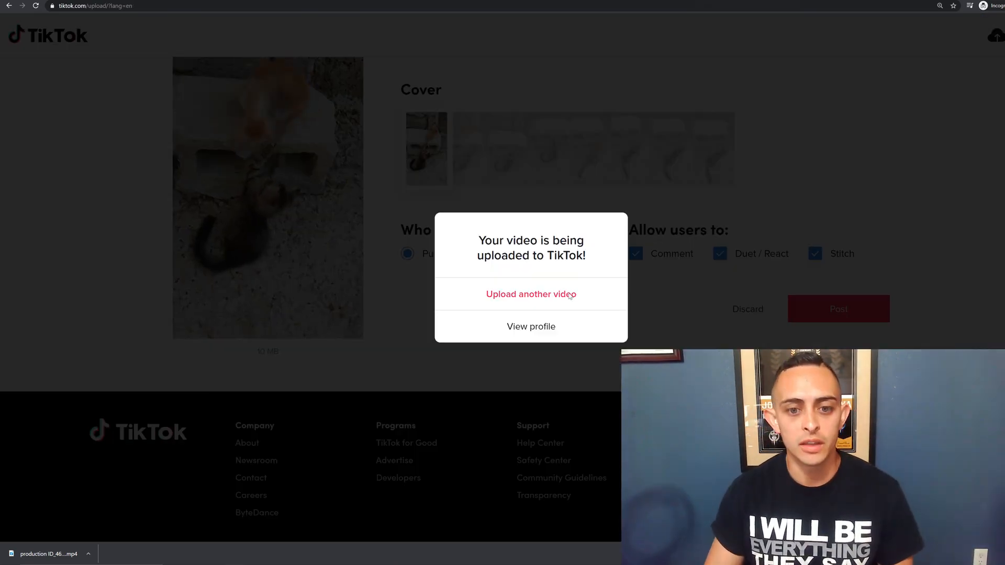
Return to TikTok, view the account's profile from the upload confirmation, and examine its bio and username
click(547, 327)
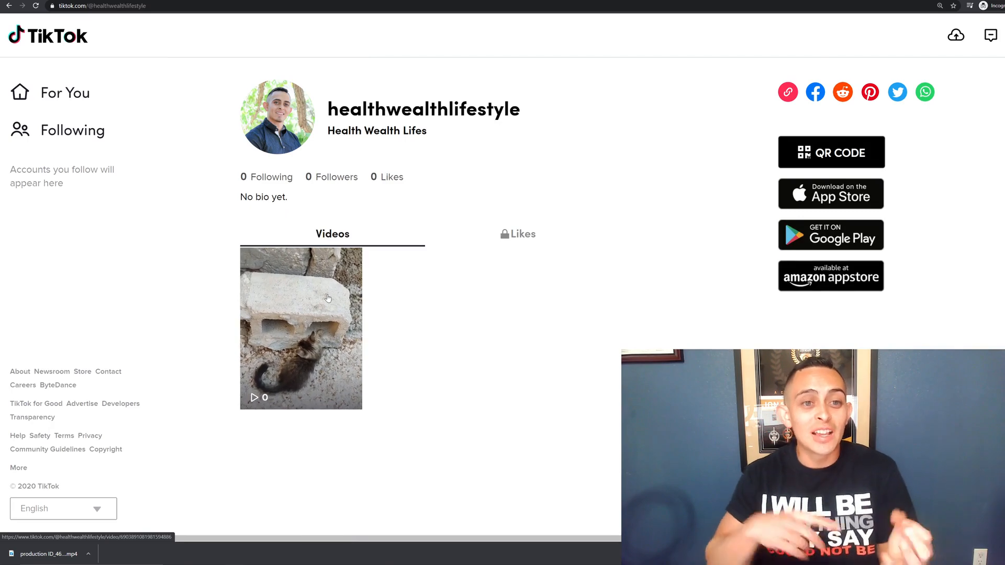
mouse_move(269, 198)
mouse_down()
mouse_move(227, 203)
mouse_move(276, 198)
mouse_up()
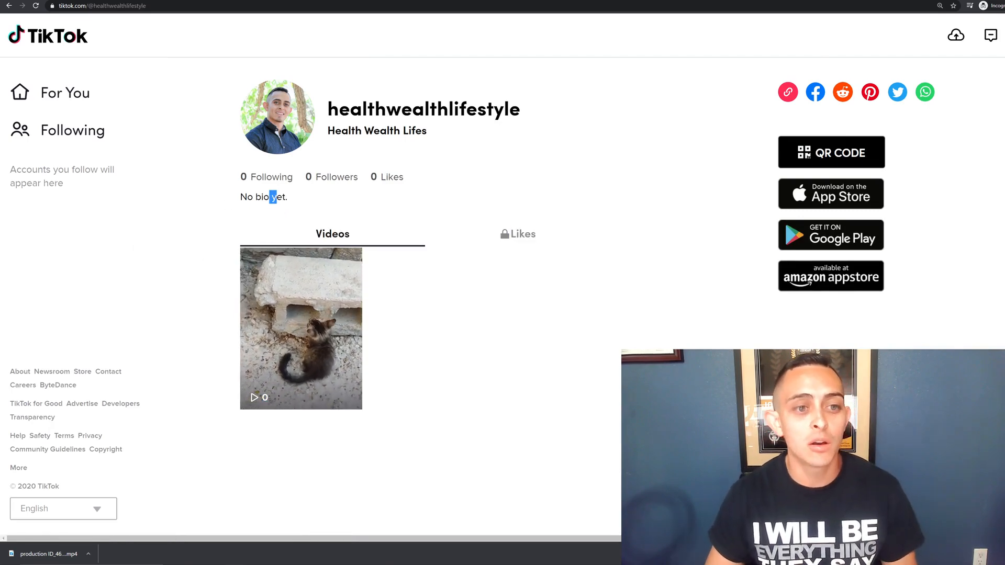
mouse_move(990, 35)
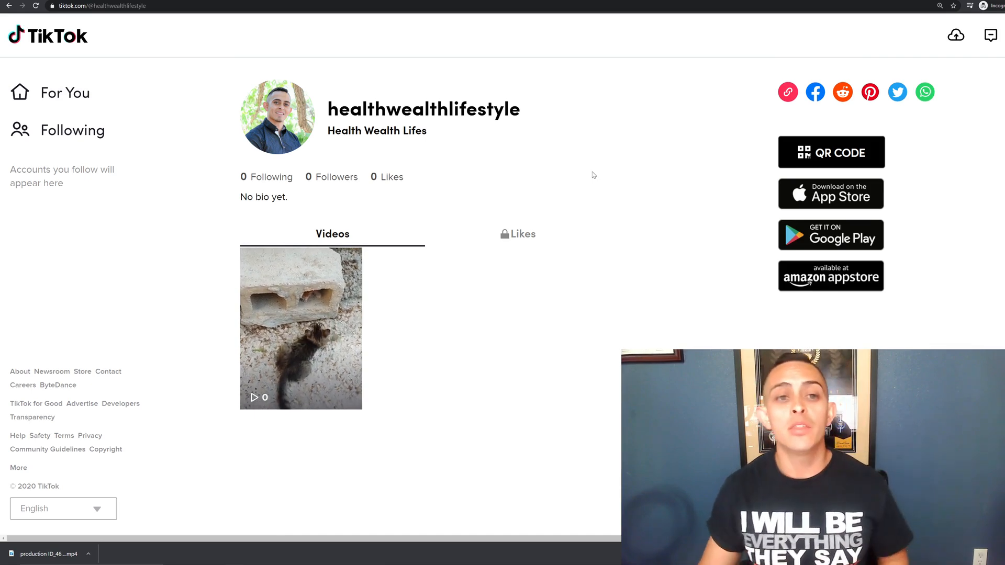
drag(521, 109, 322, 110)
click(276, 110)
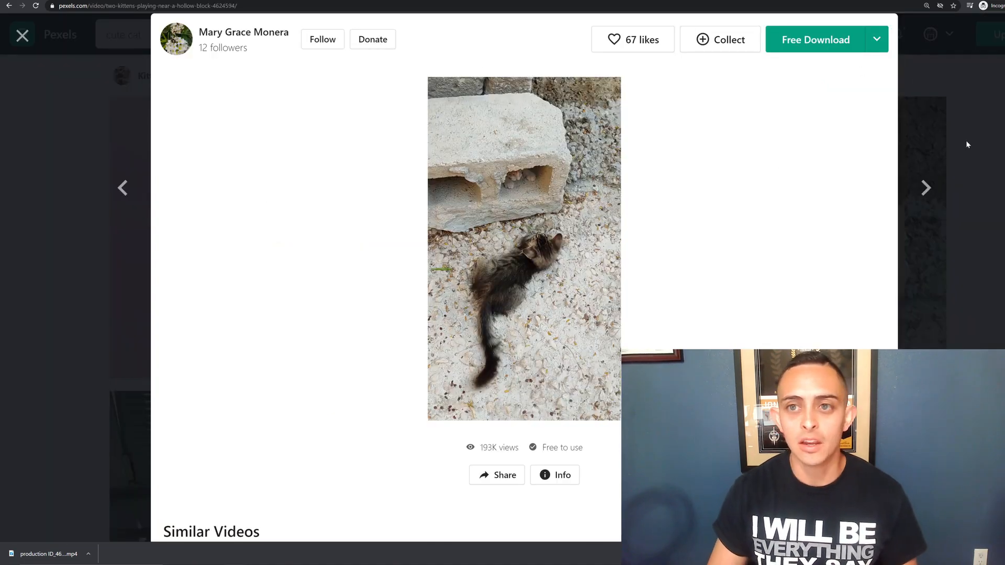
Switch to Pexels, close the open kitten video and browse the cute cat results, including photos
key(Escape)
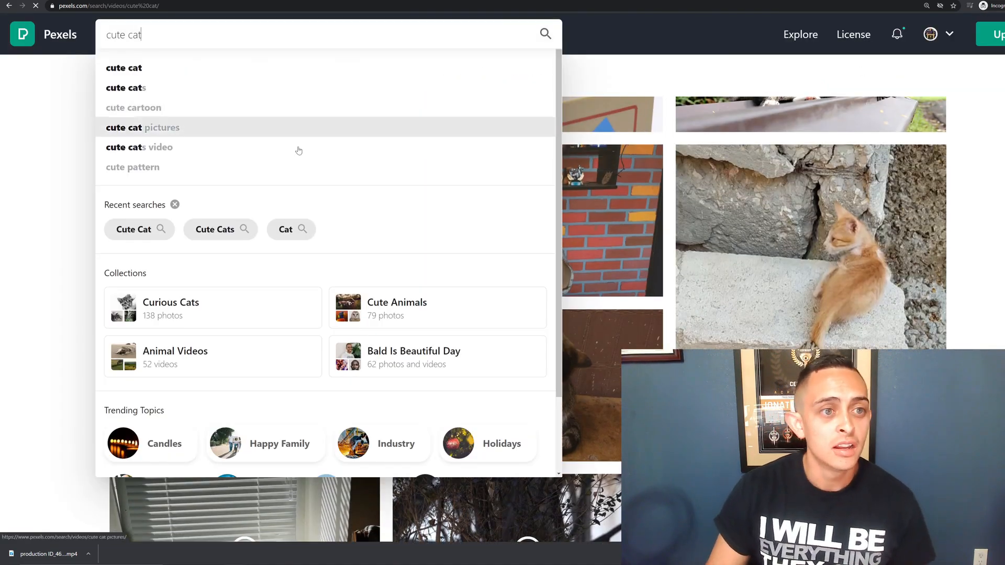
click(143, 165)
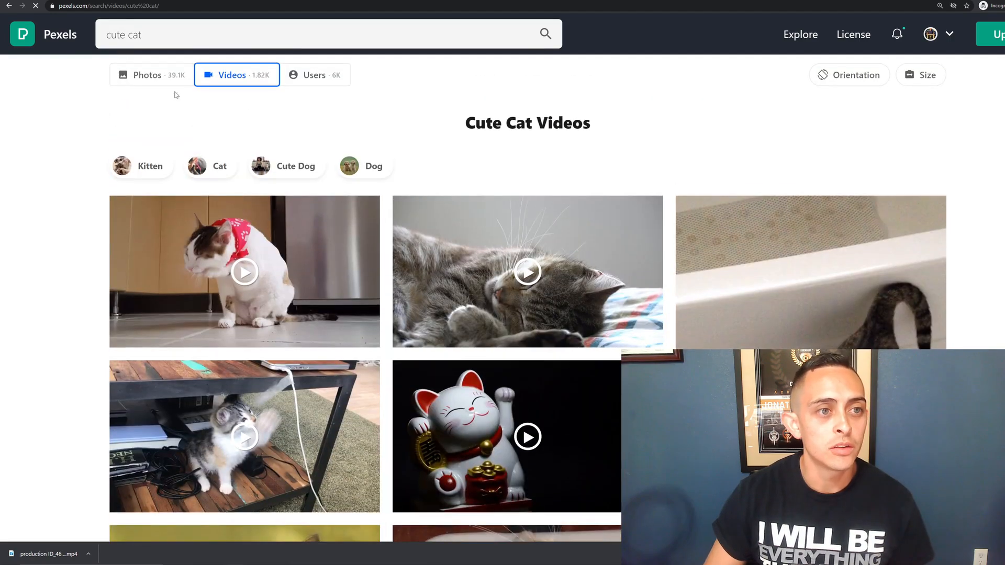
click(176, 81)
scroll(654, 218, down, 2)
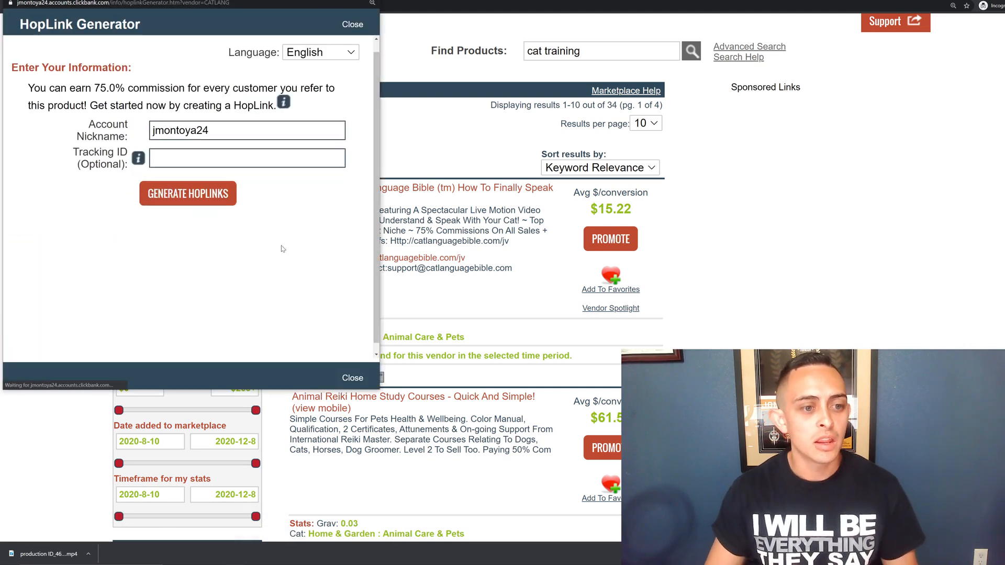
On ClickBank, generate the Cat Language Bible HopLink without a tracking ID and copy the link
click(219, 195)
click(209, 322)
key(ctrl+c)
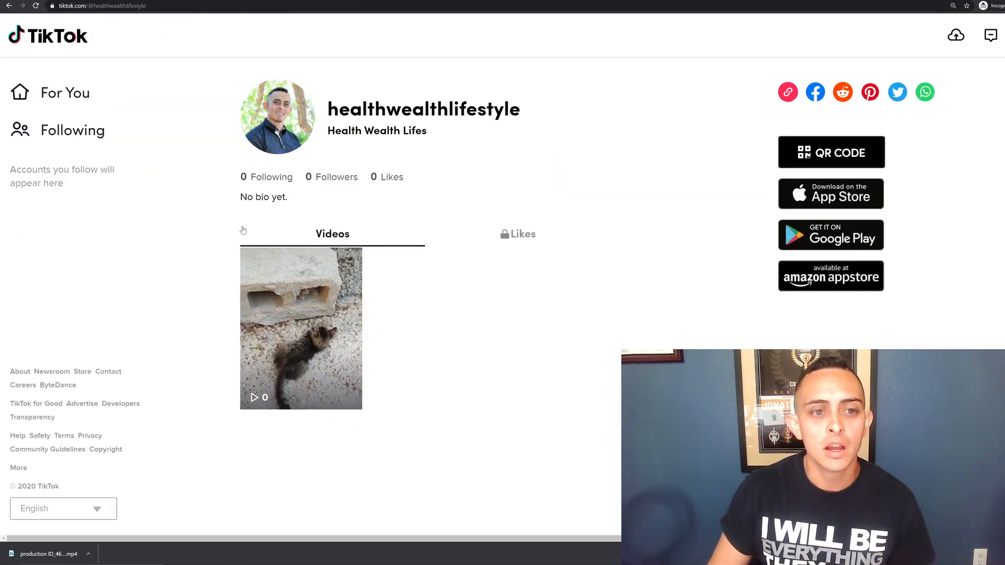
drag(292, 216, 536, 233)
click(375, 177)
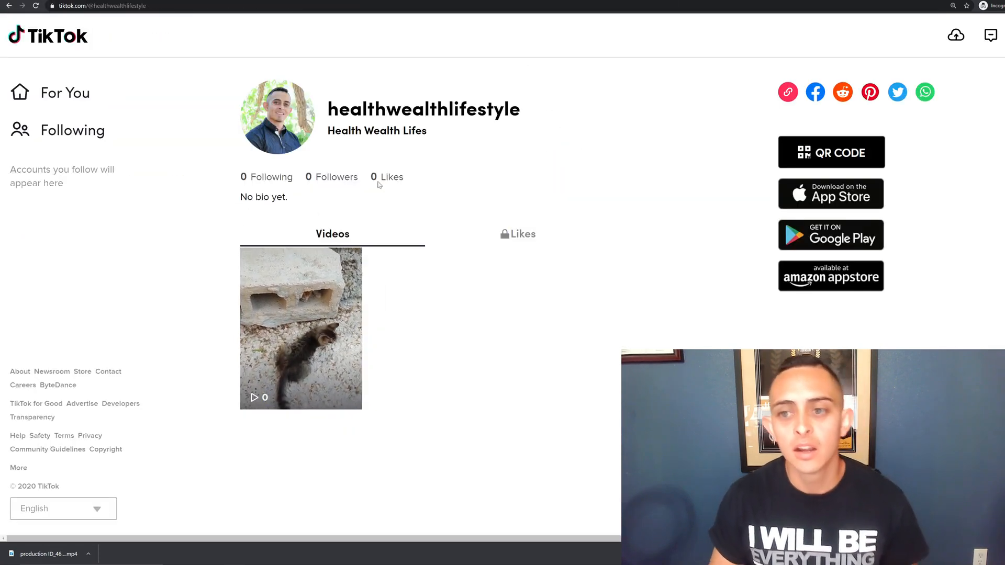
Open the Bitly link shortener website in a new tab
key(ctrl+t)
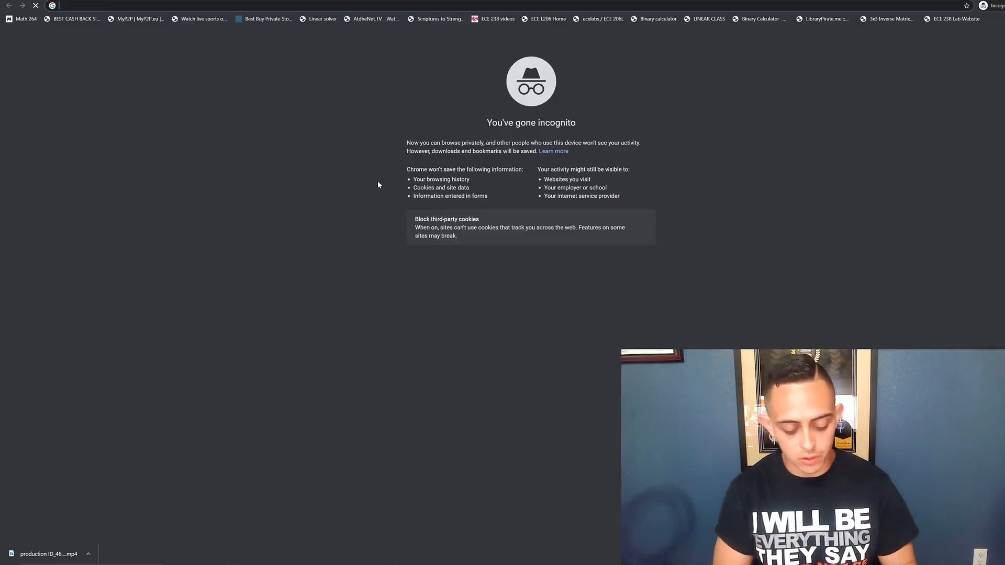
text(bit)
key(Down)
key(Down)
key(Down)
key(Down)
key(Down)
key(Down)
key(Down)
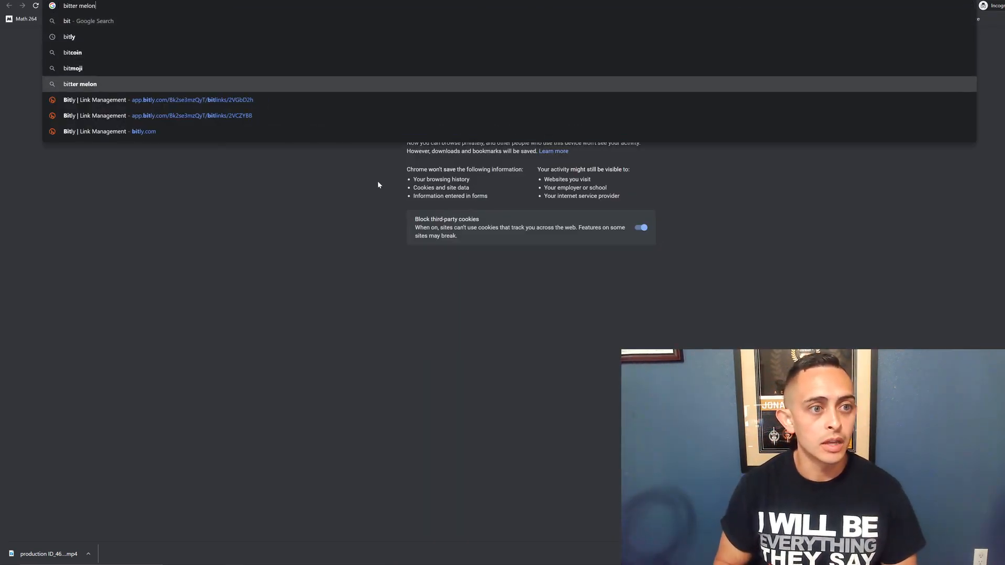
key(Return)
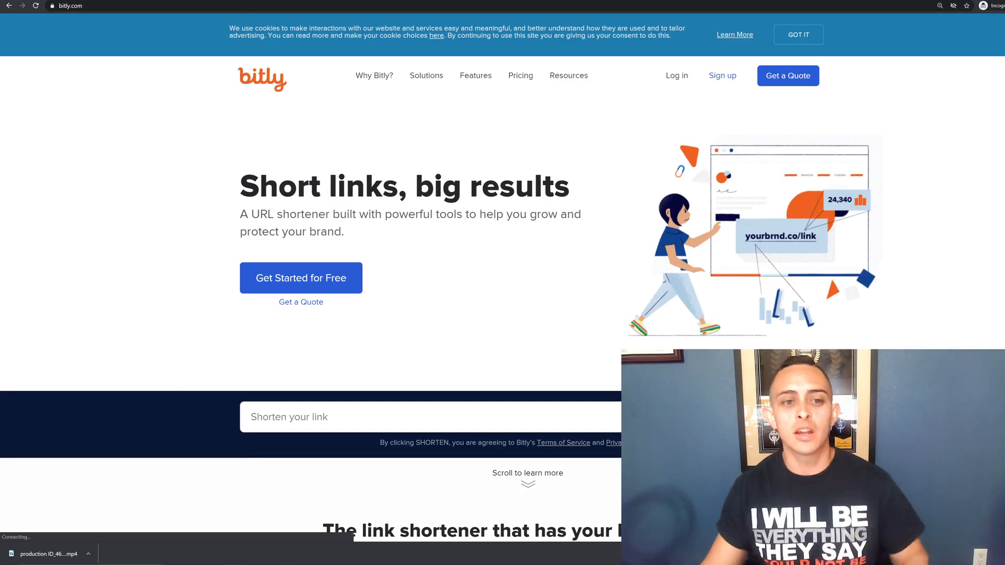
Paste the copied HopLink into Bitly's link shortener and shorten it
scroll(354, 278, down, 3)
click(354, 262)
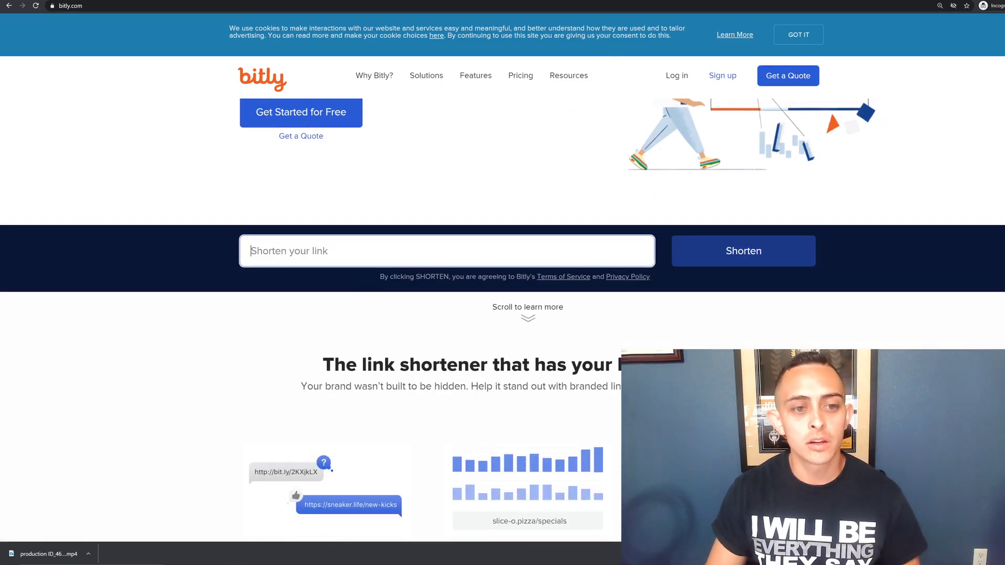
key(ctrl+v)
click(717, 268)
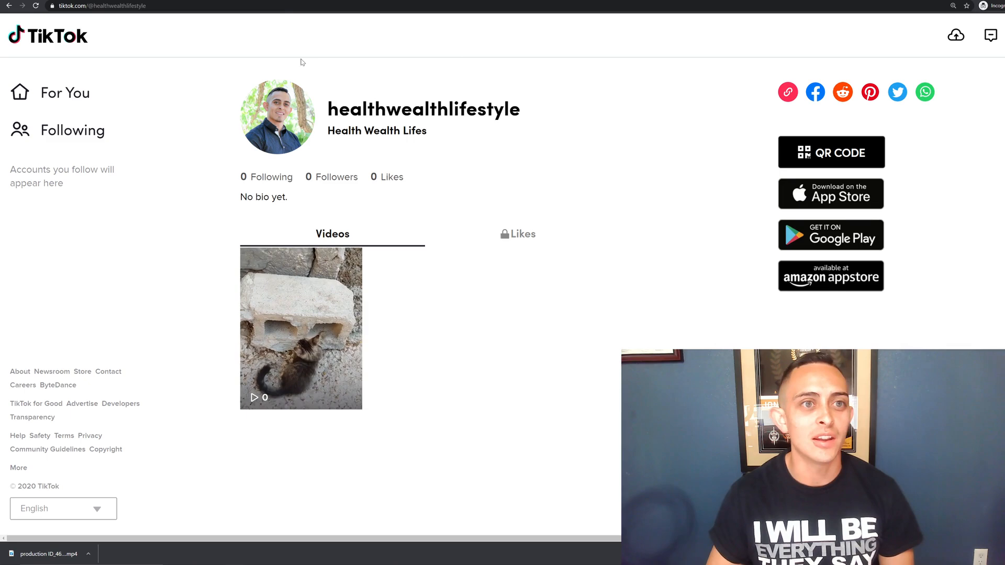
Return to the TikTok account's profile, reload the page and examine the username
click(105, 6)
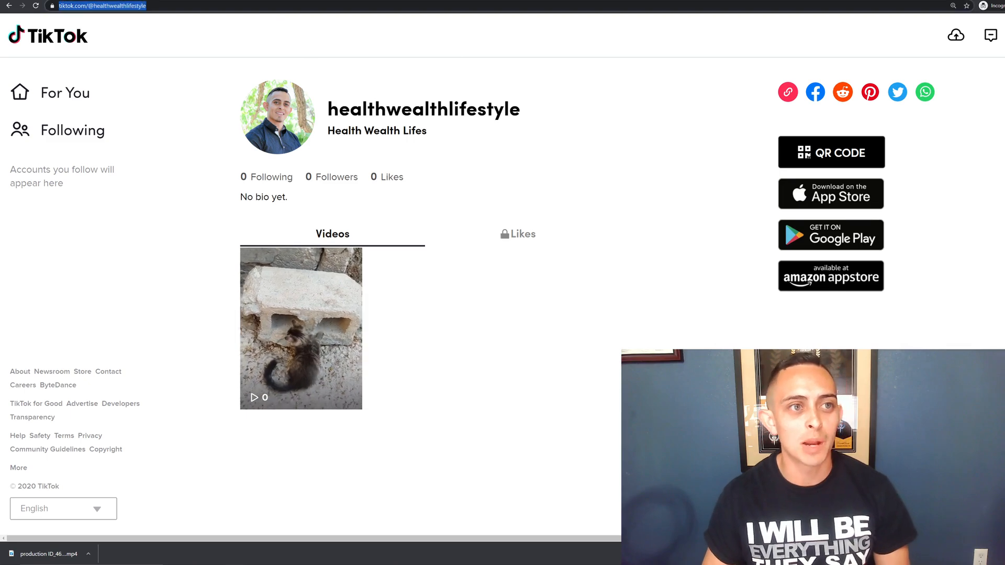
key(Return)
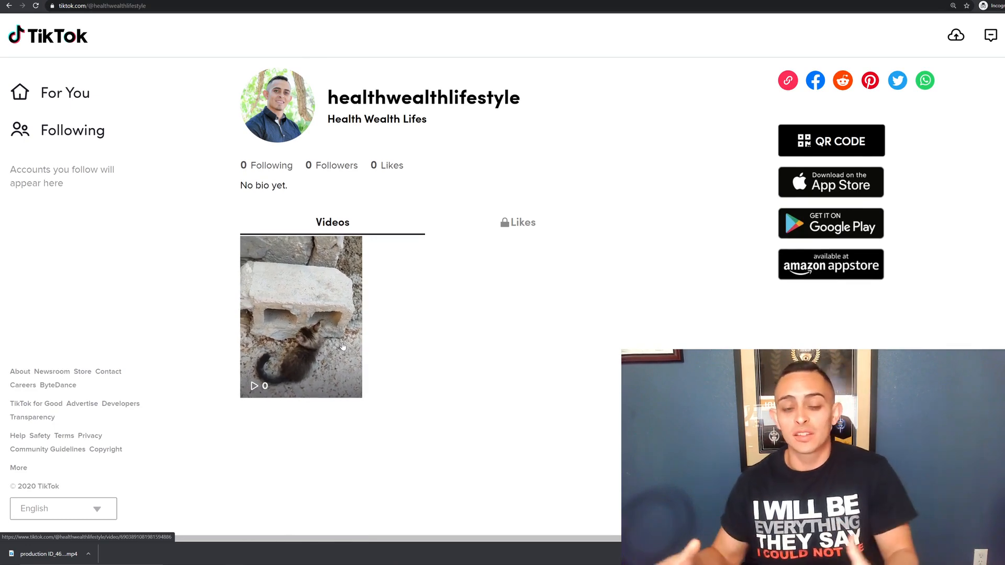
drag(520, 99, 350, 98)
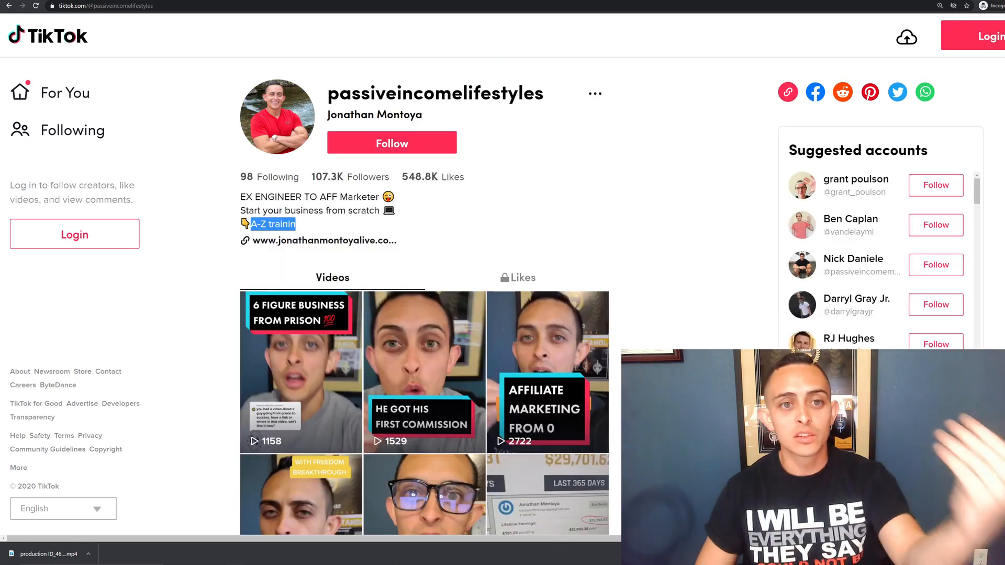
scroll(596, 183, down, 1)
scroll(598, 193, up, 1)
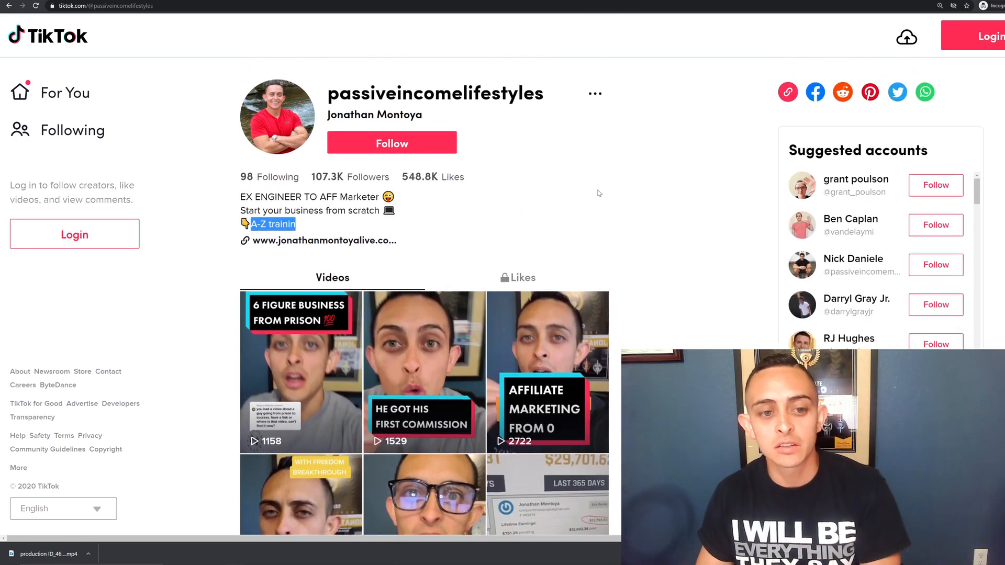